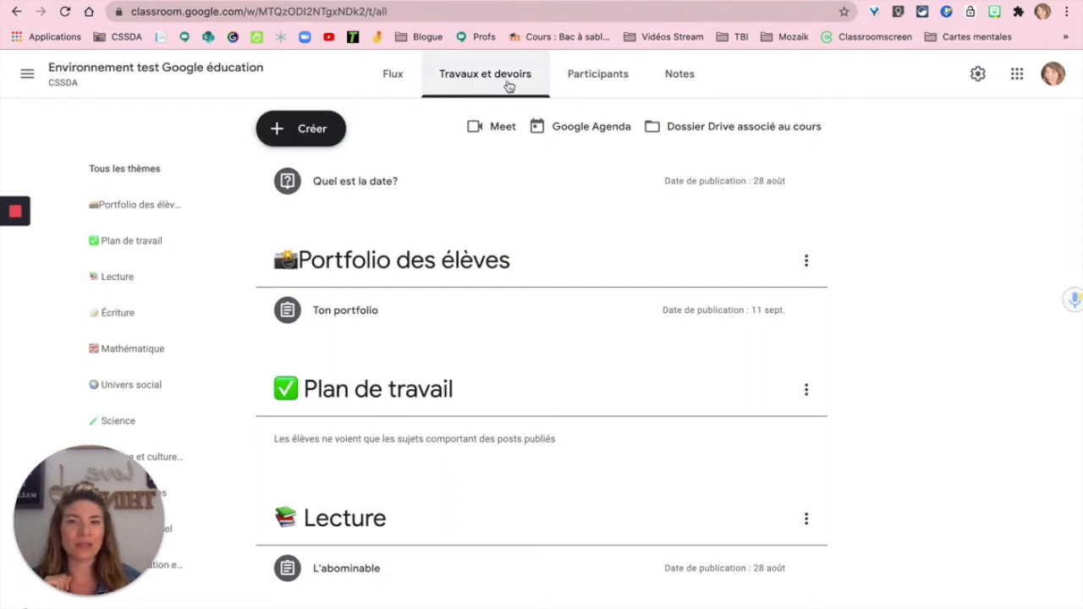
- Create a new assignment (Devoir) titled "Devoir test" with the instructions "2+7"
click(299, 129)
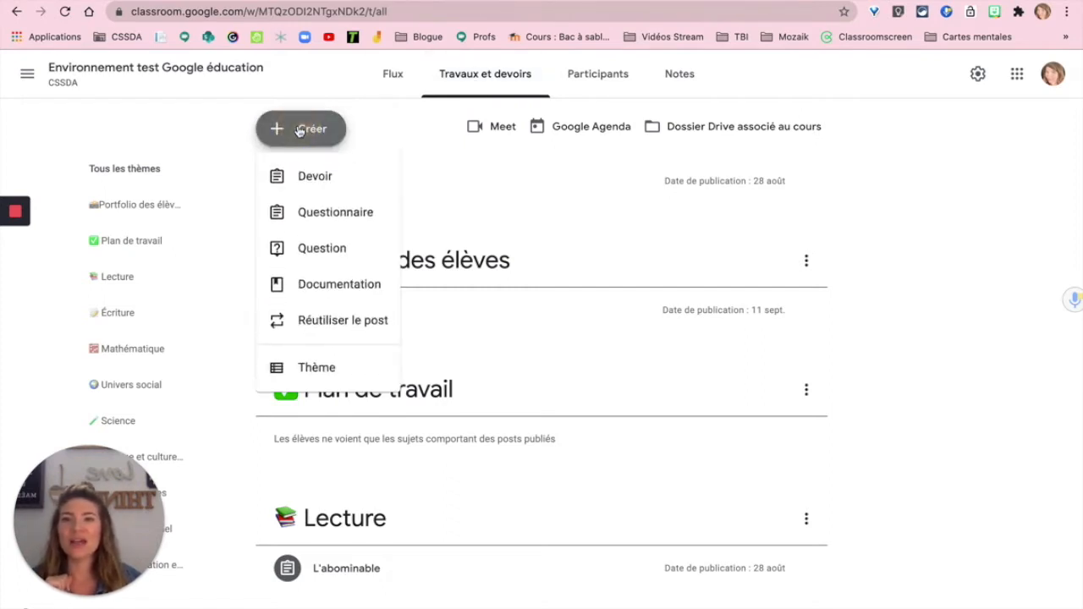
click(315, 177)
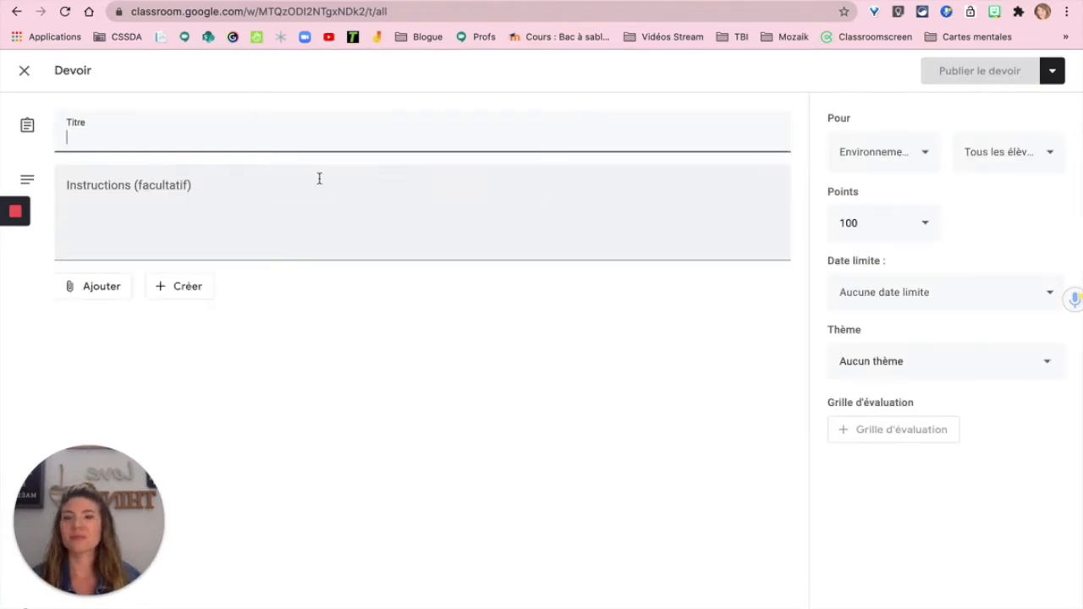
text(Devoir test)
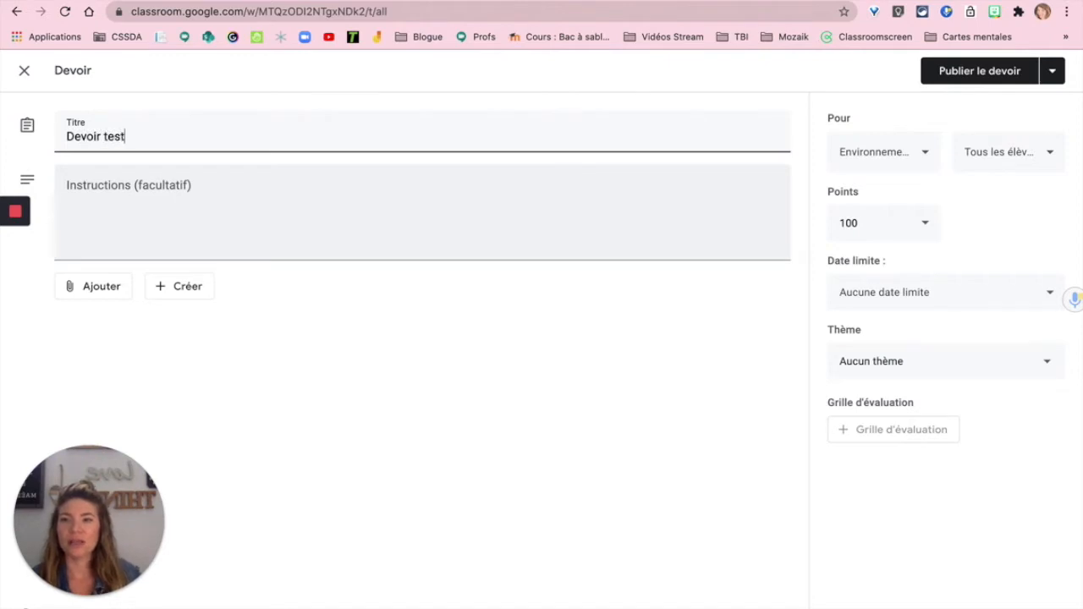
click(218, 197)
text(2)
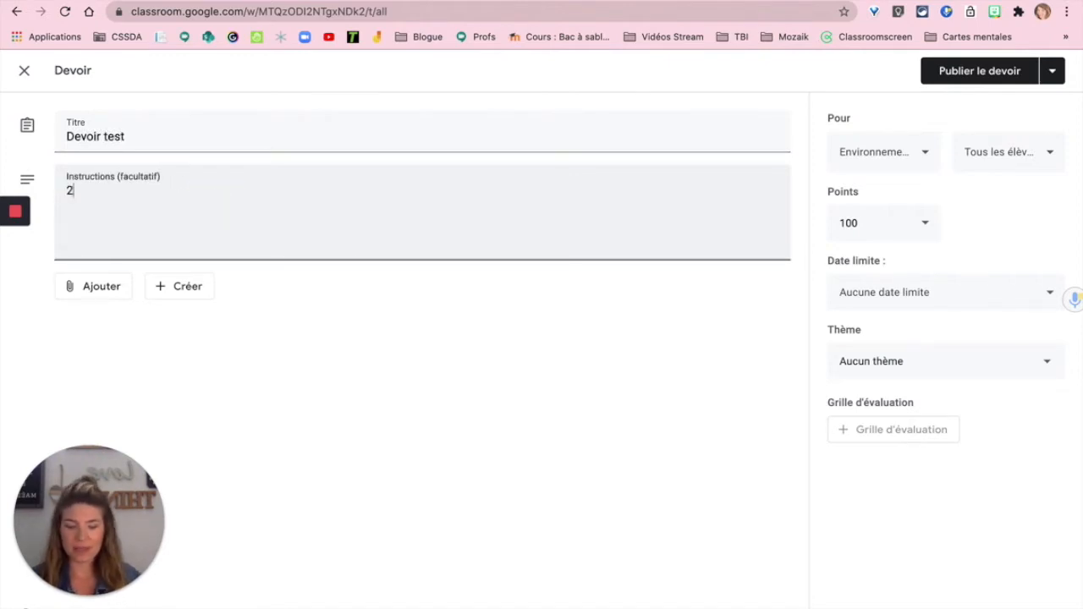
text(+7)
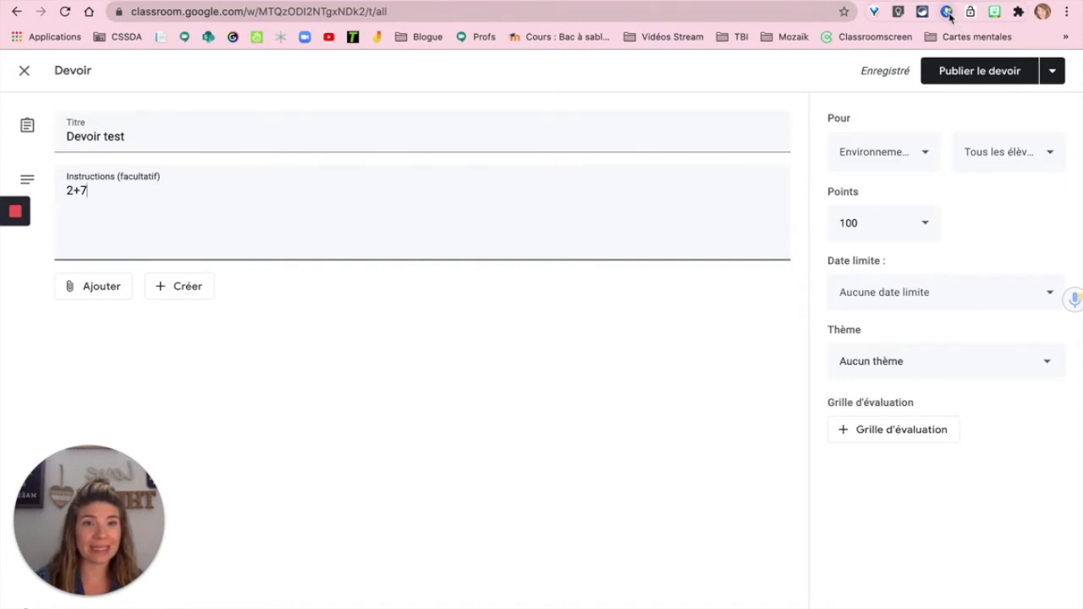
click(395, 340)
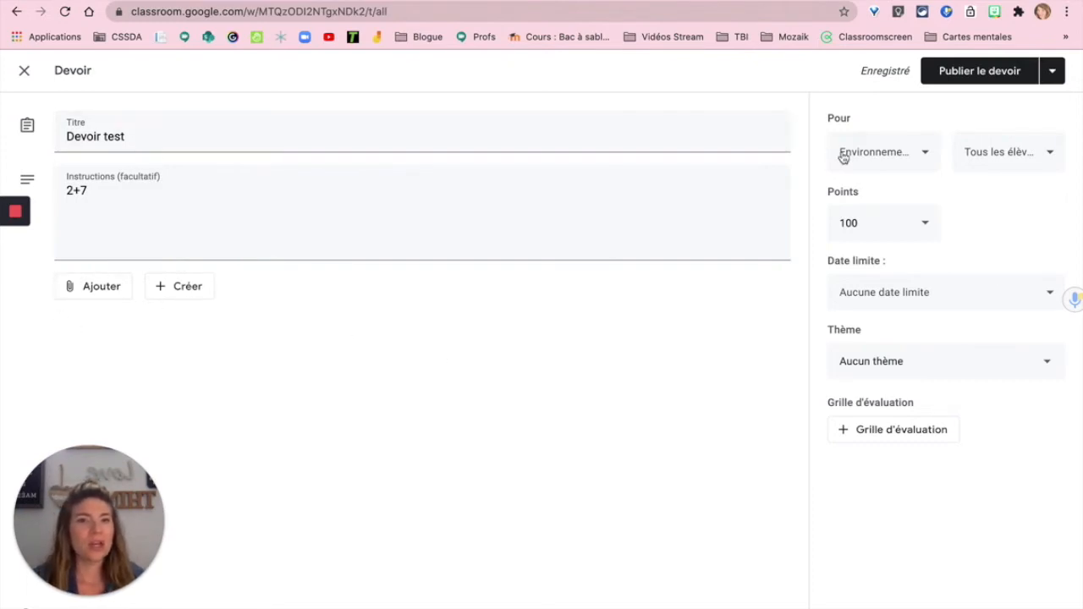
- Check which courses and which students the assignment can be addressed to, leaving the selection as it is
click(893, 155)
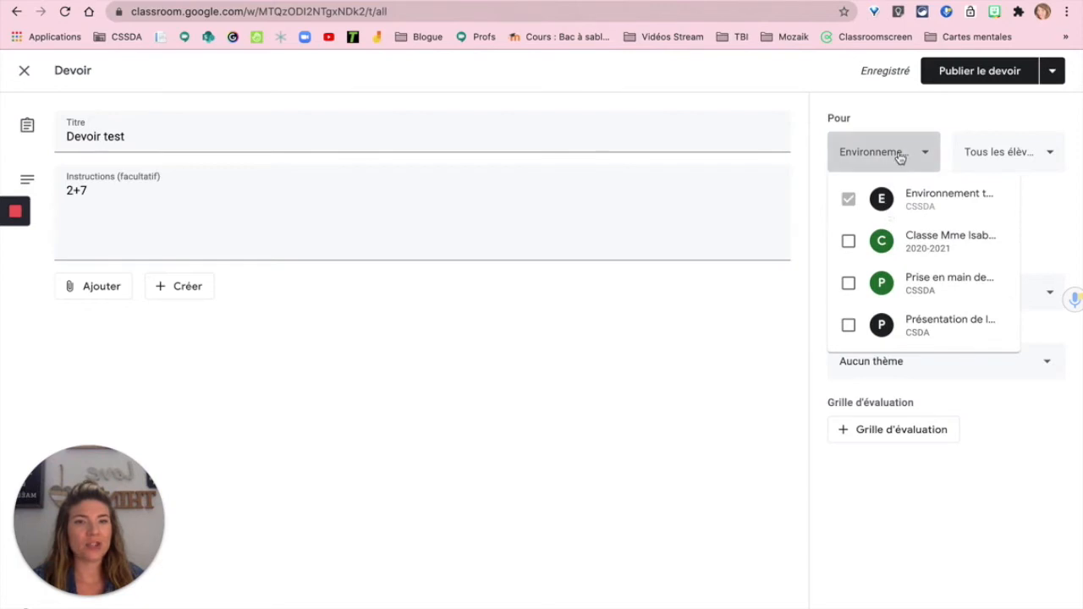
click(900, 158)
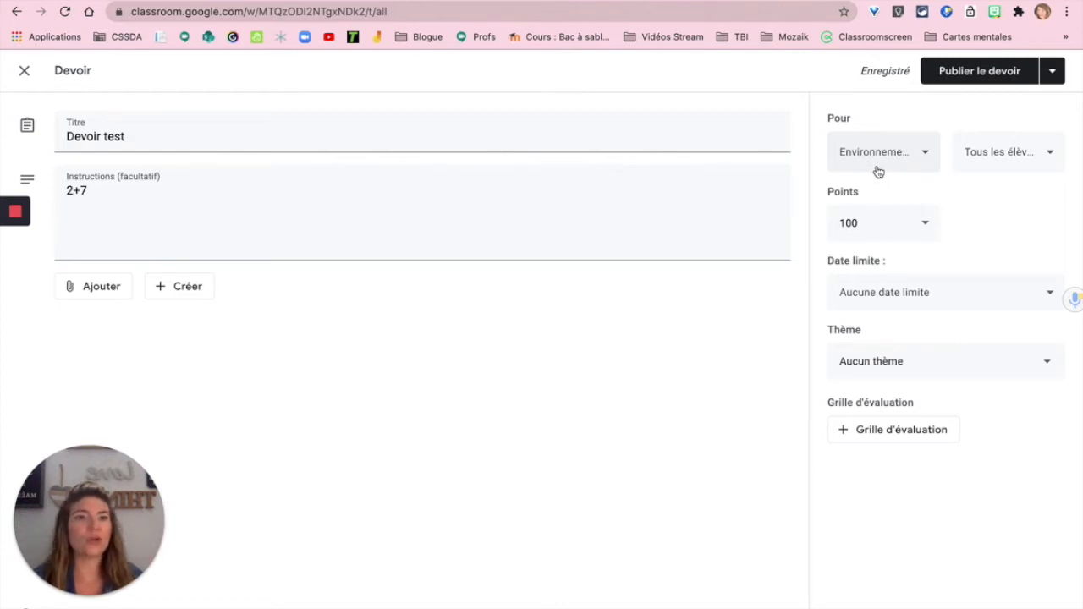
click(1036, 150)
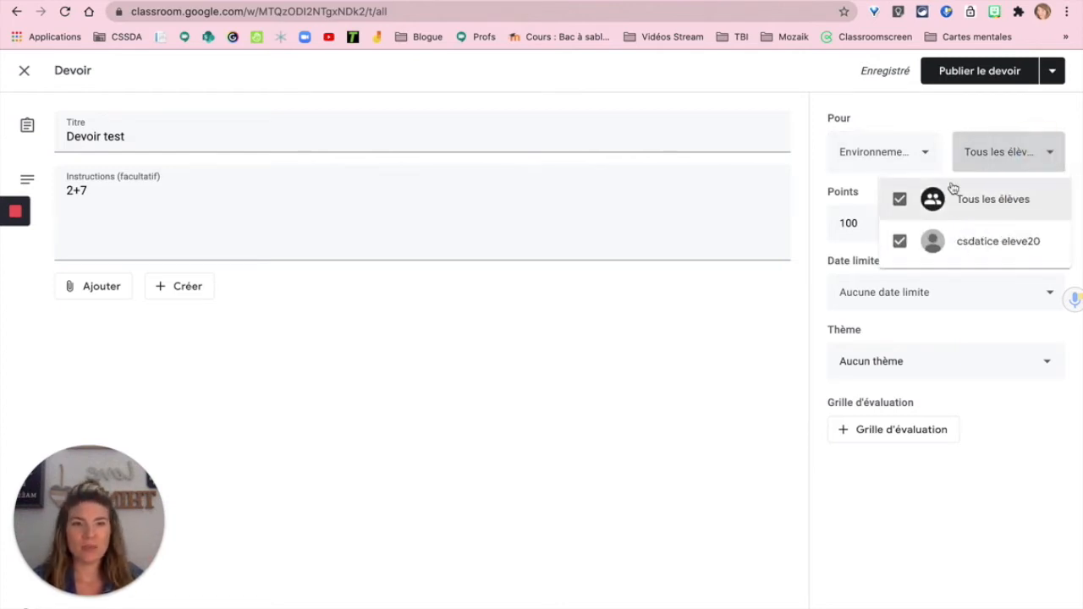
click(959, 124)
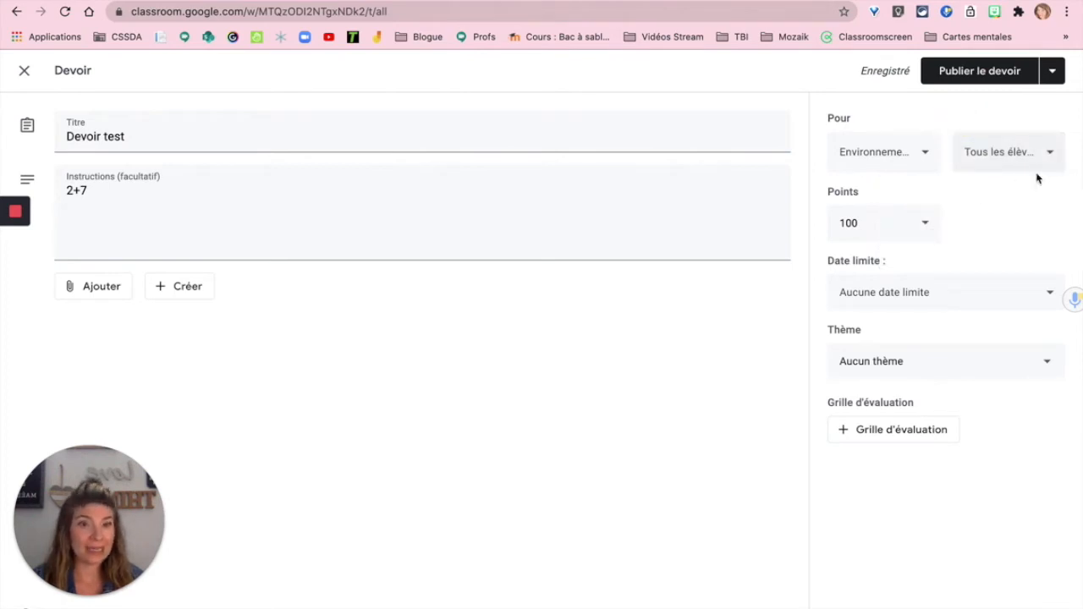
- Set the assignment's points to "Pas de note" and its due date to 18 sept. 2020
click(912, 224)
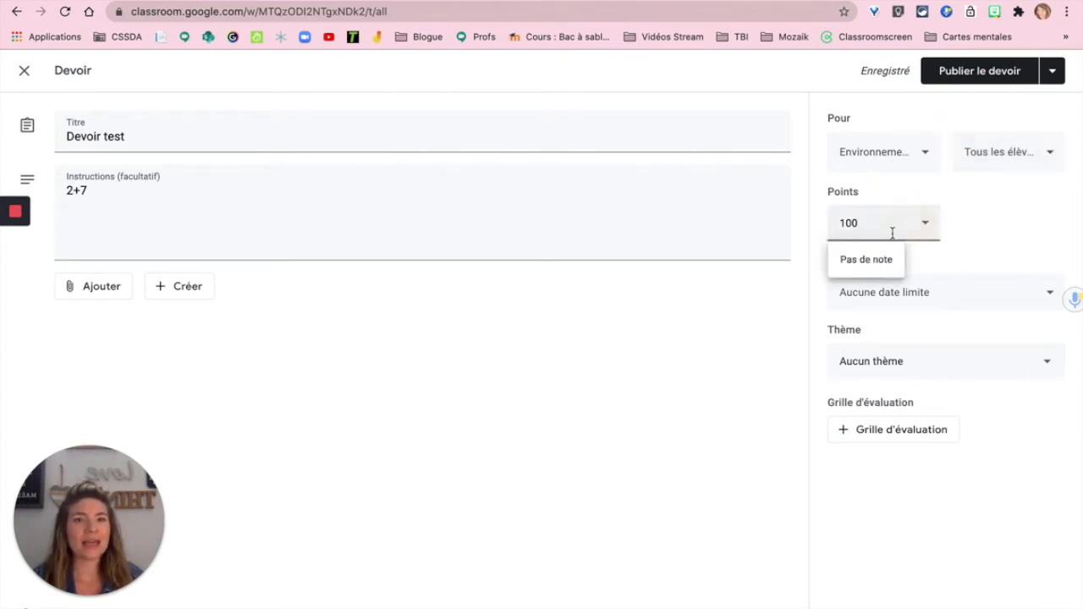
click(878, 263)
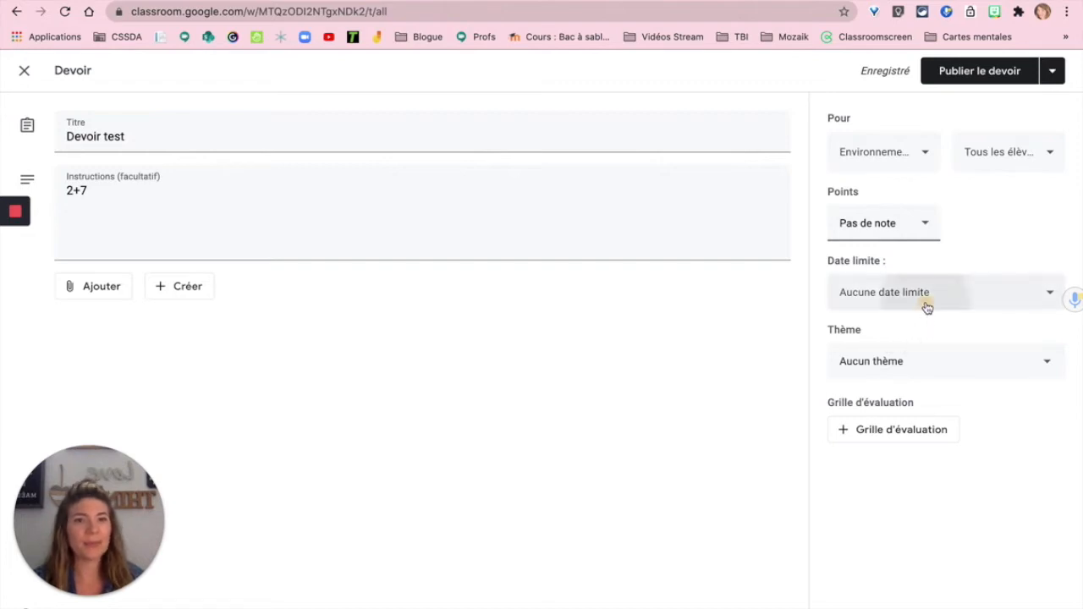
click(926, 306)
click(897, 357)
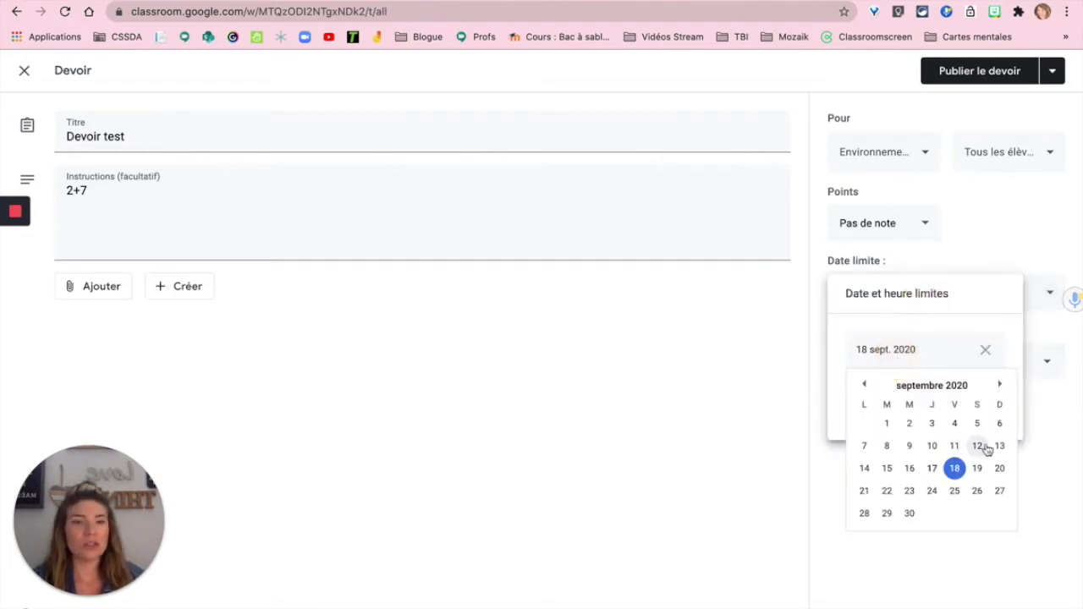
click(955, 470)
click(996, 252)
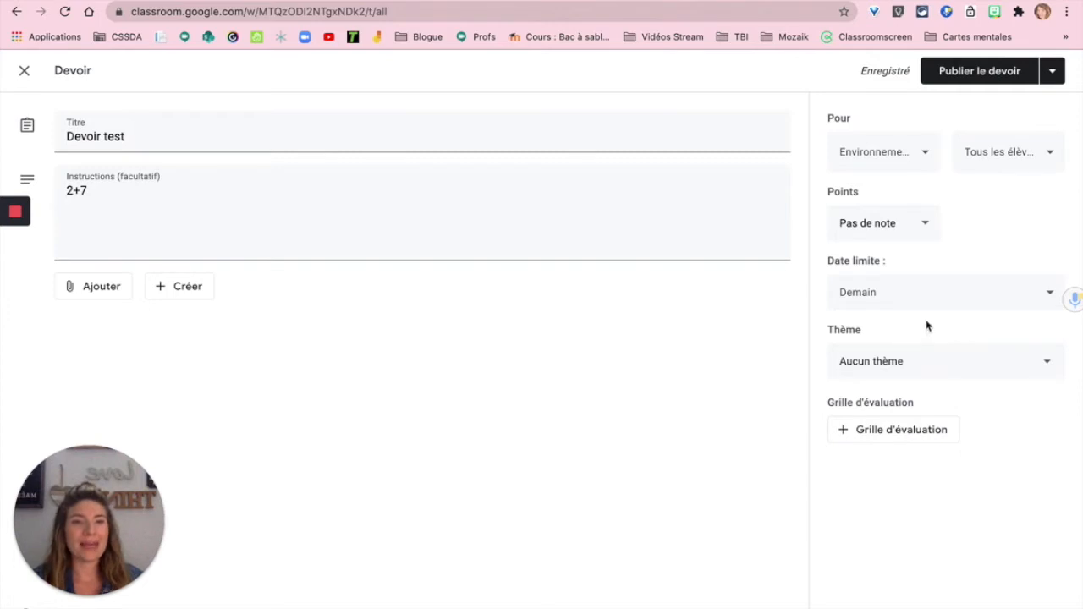
- File the assignment under the Mathématique theme
click(905, 364)
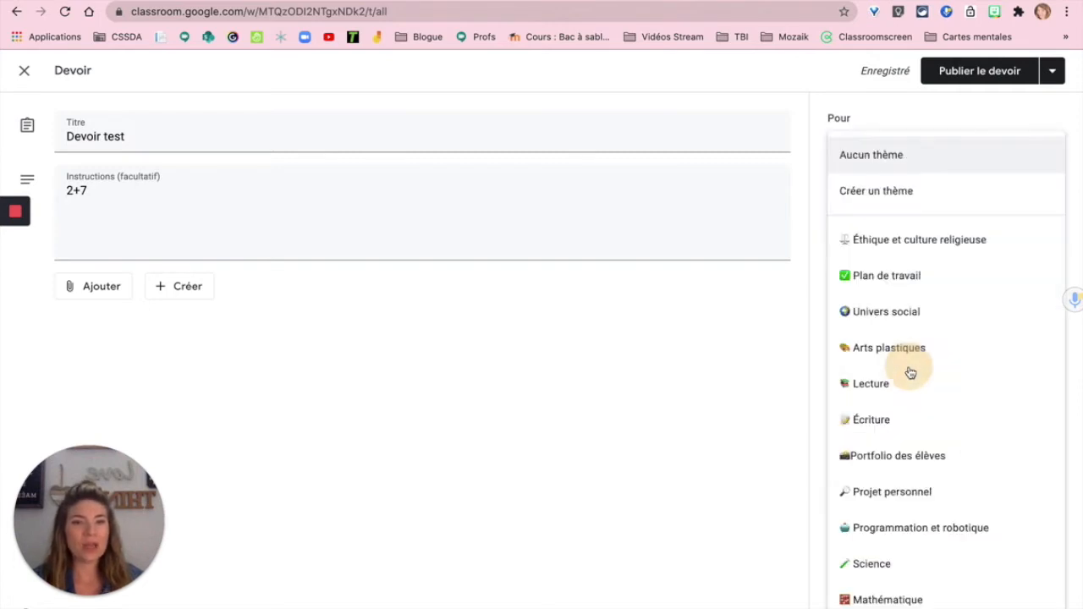
click(888, 600)
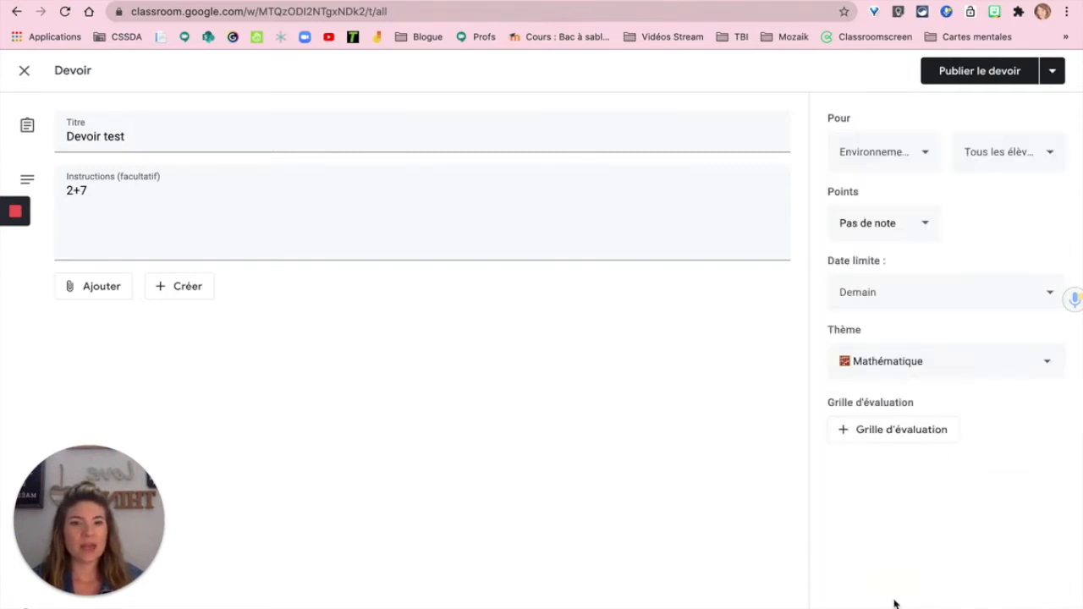
click(929, 503)
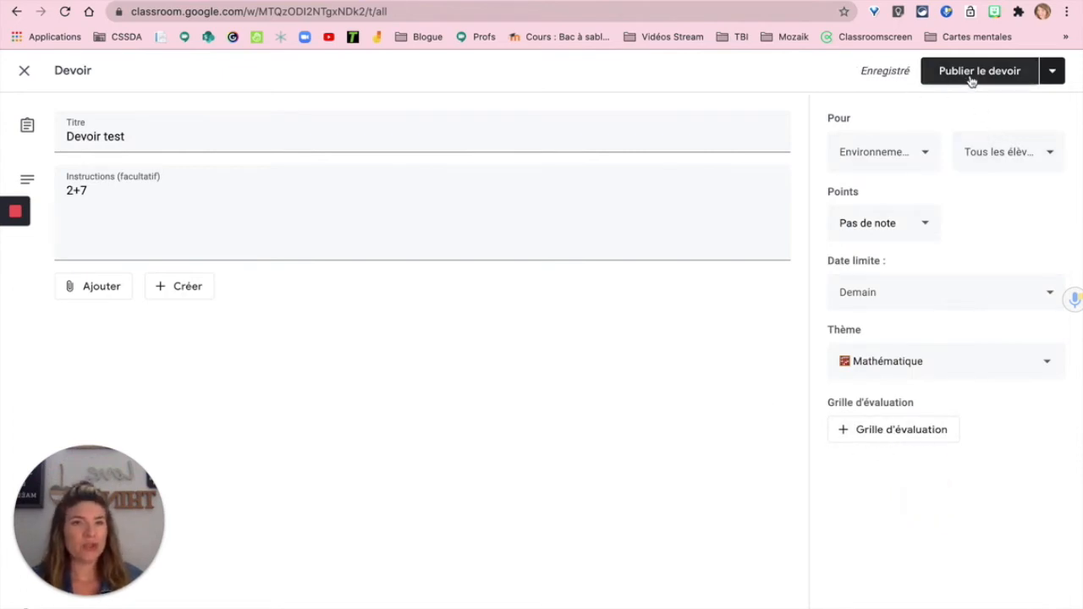
- Check the alternative publishing options, such as scheduling or saving a draft, and publish the assignment immediately
click(1052, 75)
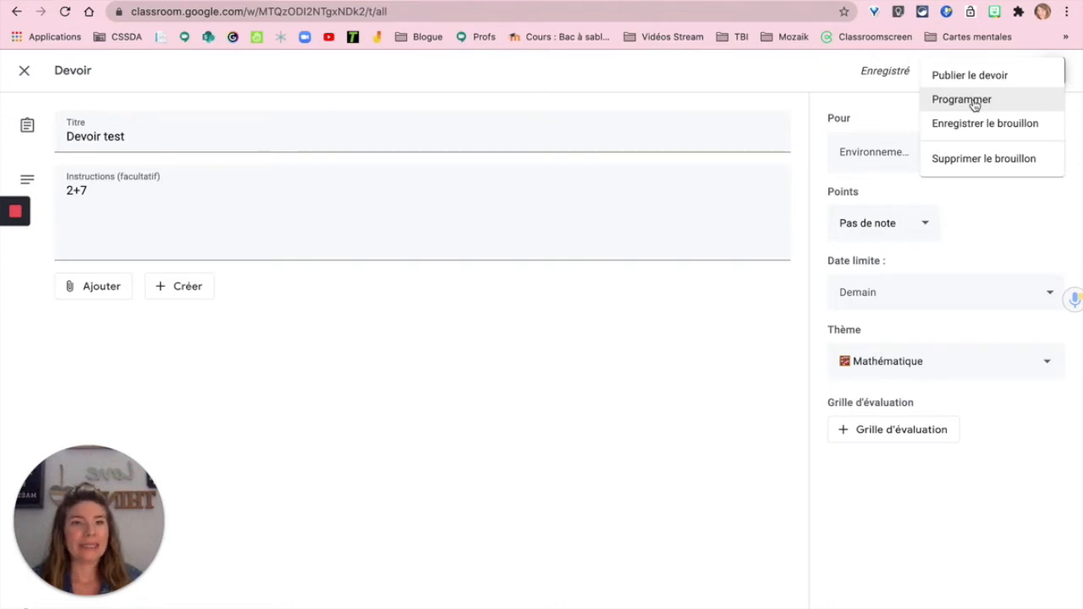
click(869, 90)
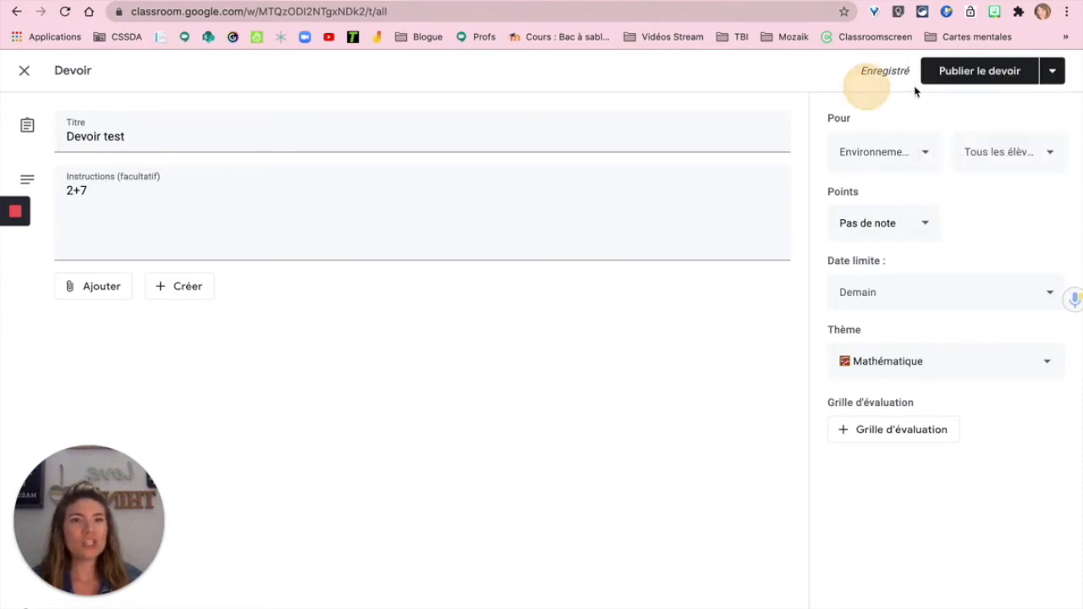
click(989, 73)
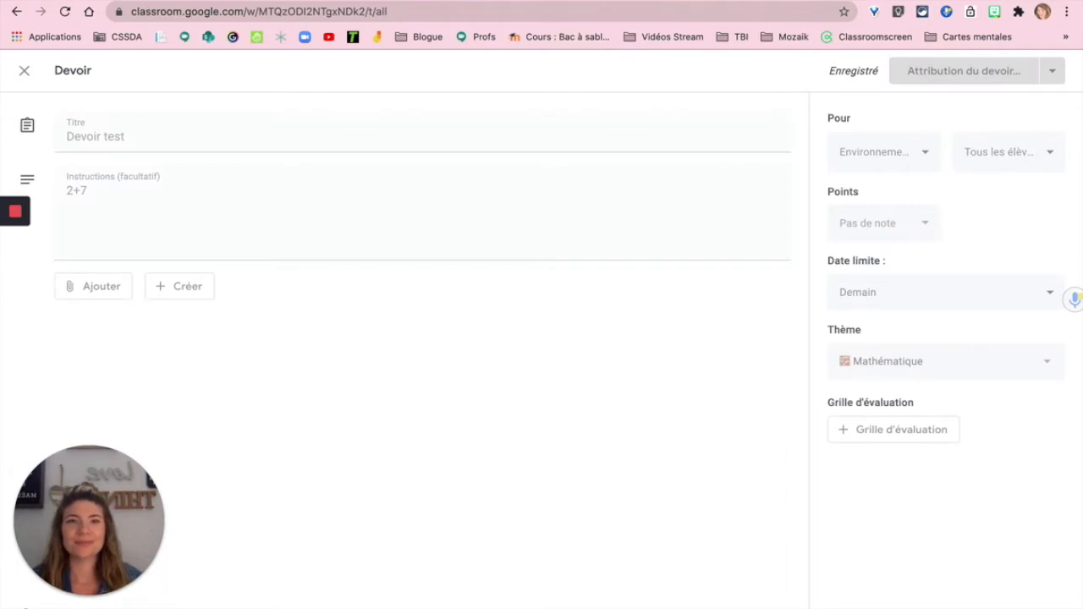
- Switch to the student's browser window, reload the course's Travaux et devoirs page and open the full Devoir test assignment under Mathématique
key(ctrl+Right)
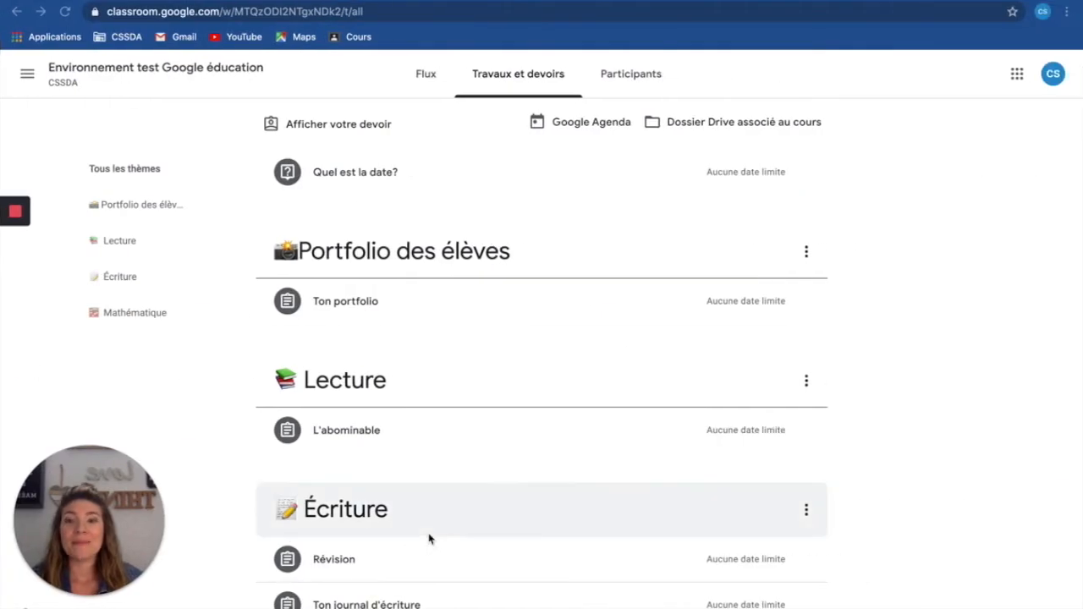
click(531, 73)
click(67, 12)
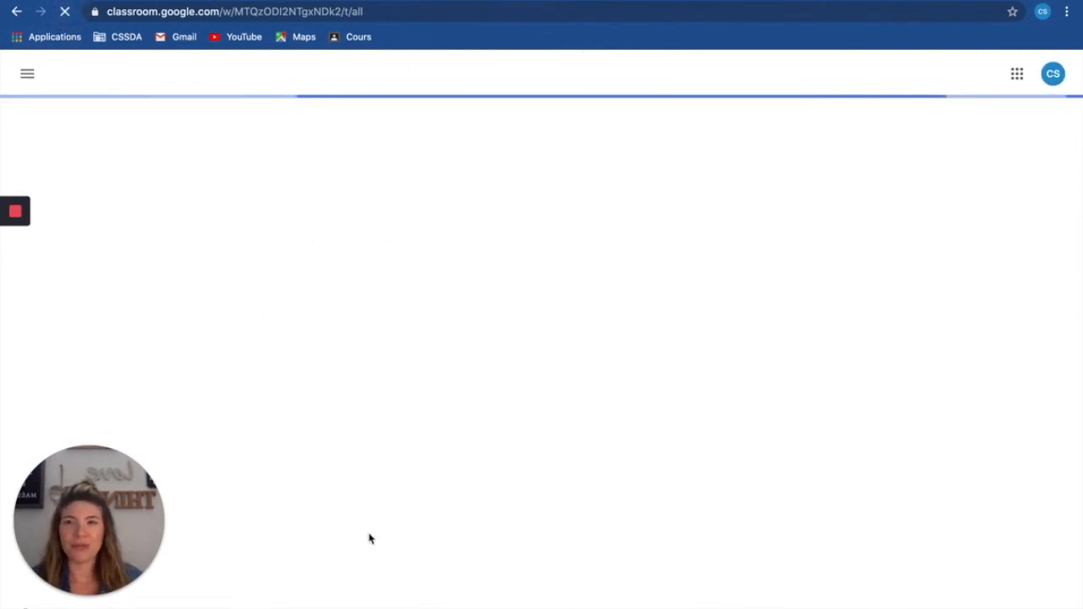
scroll(416, 478, down, 3)
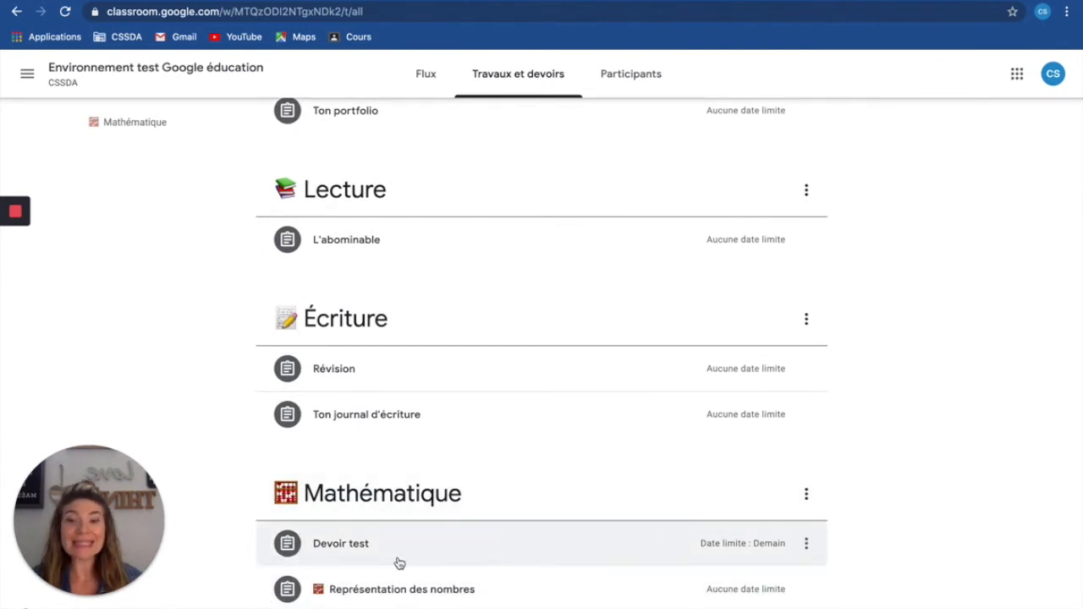
click(346, 554)
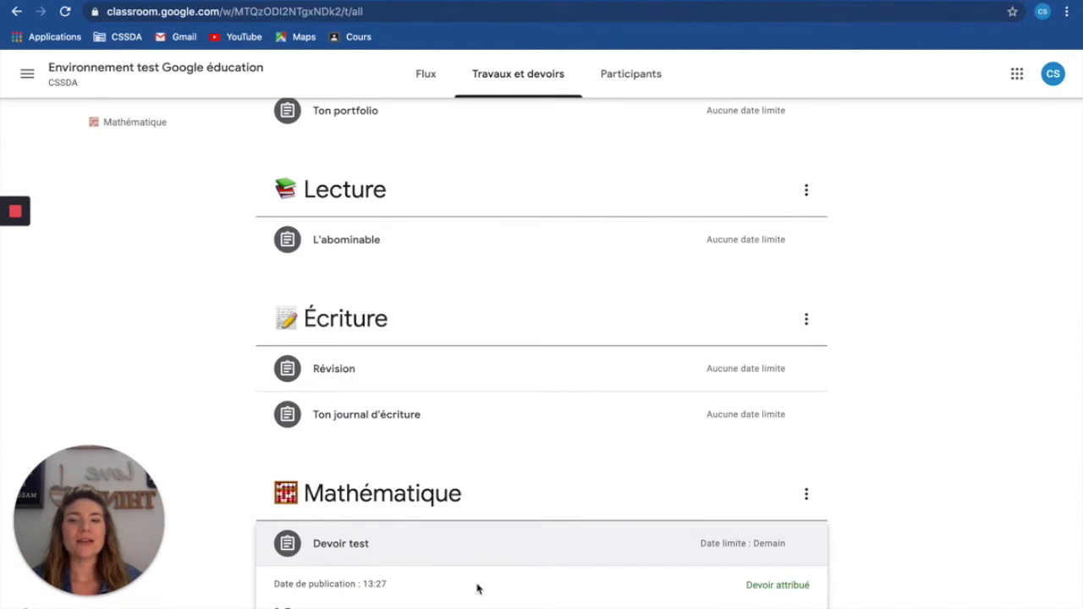
click(334, 533)
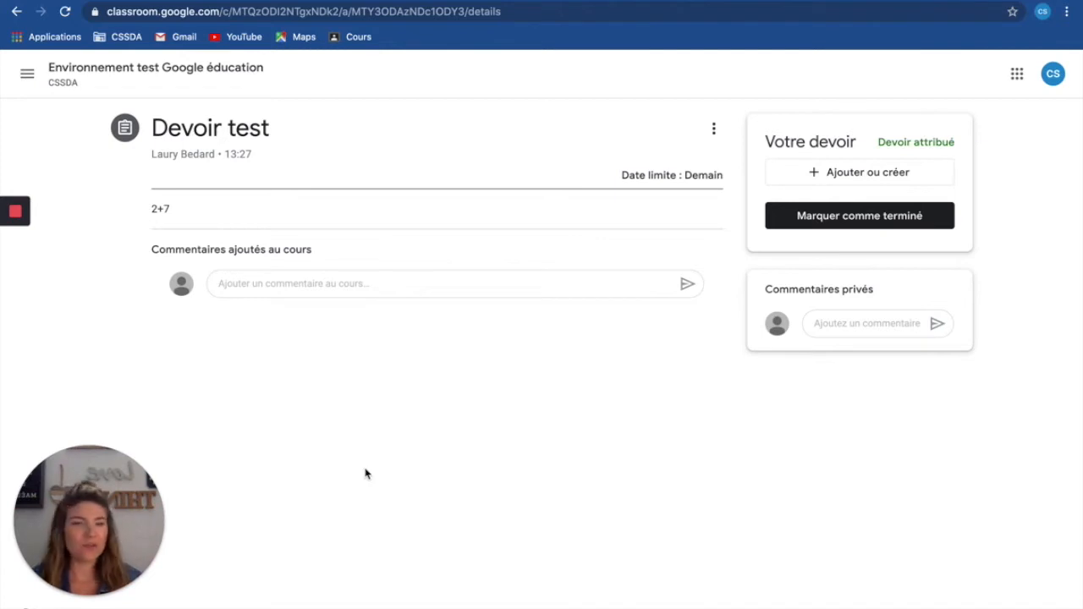
- Attach the image Équation mathématique.png from Google Drive to the student's work and turn in the assignment
click(849, 175)
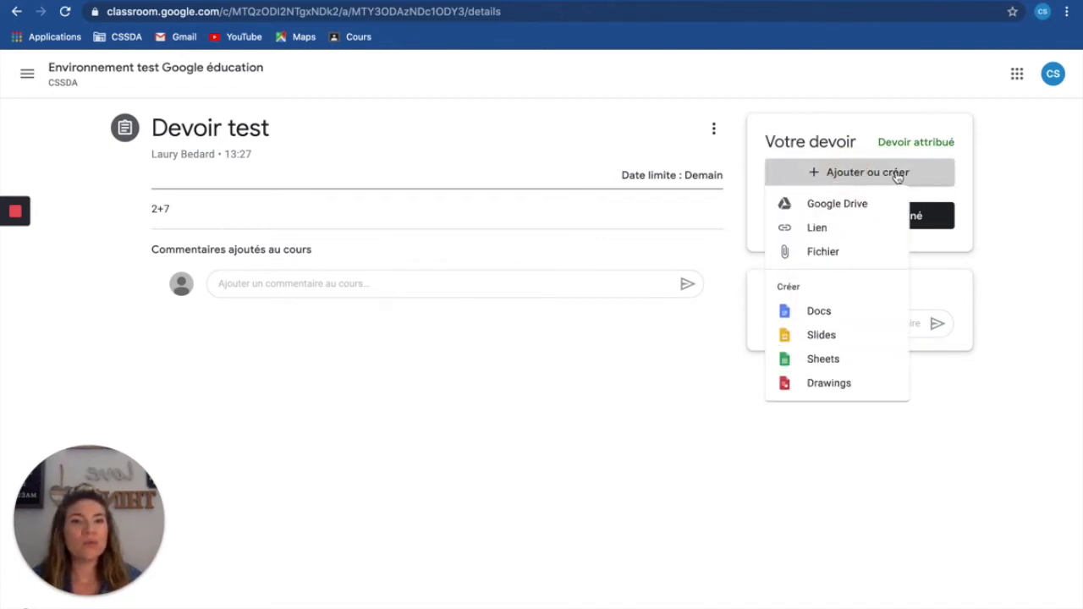
click(795, 206)
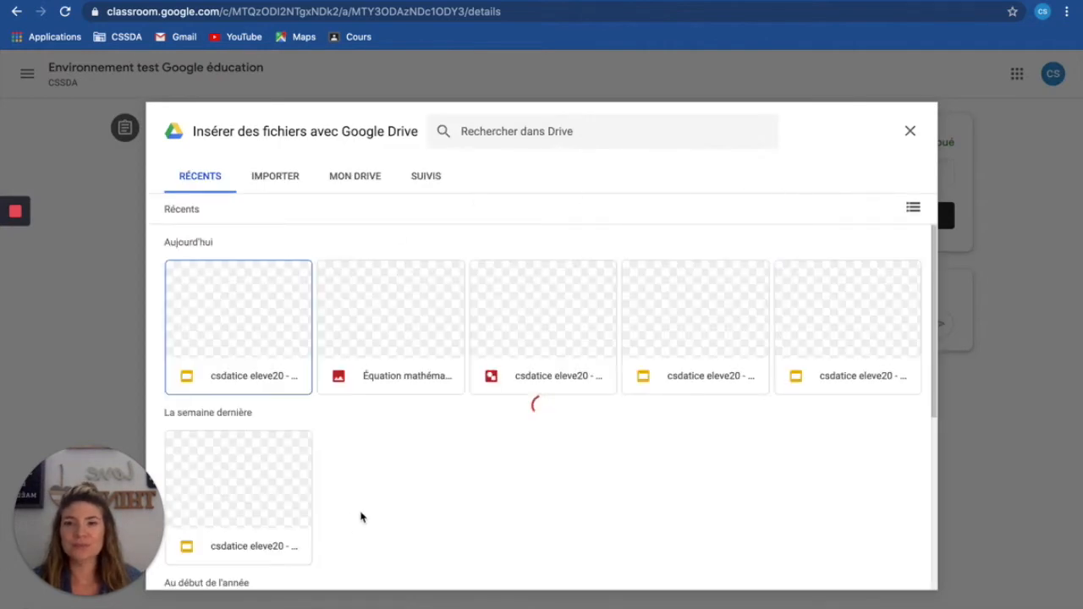
click(415, 337)
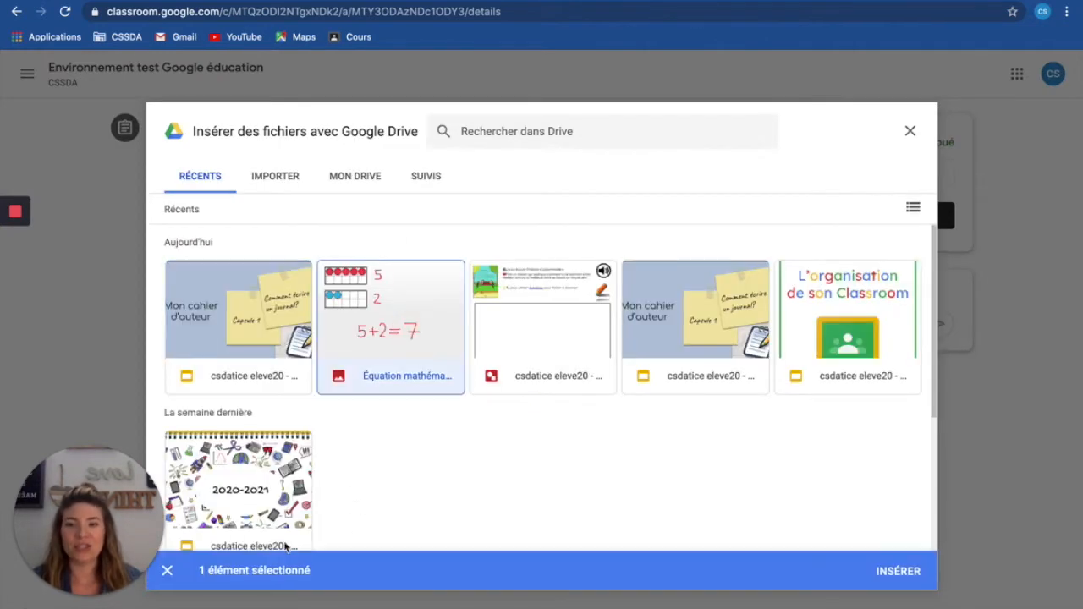
click(895, 572)
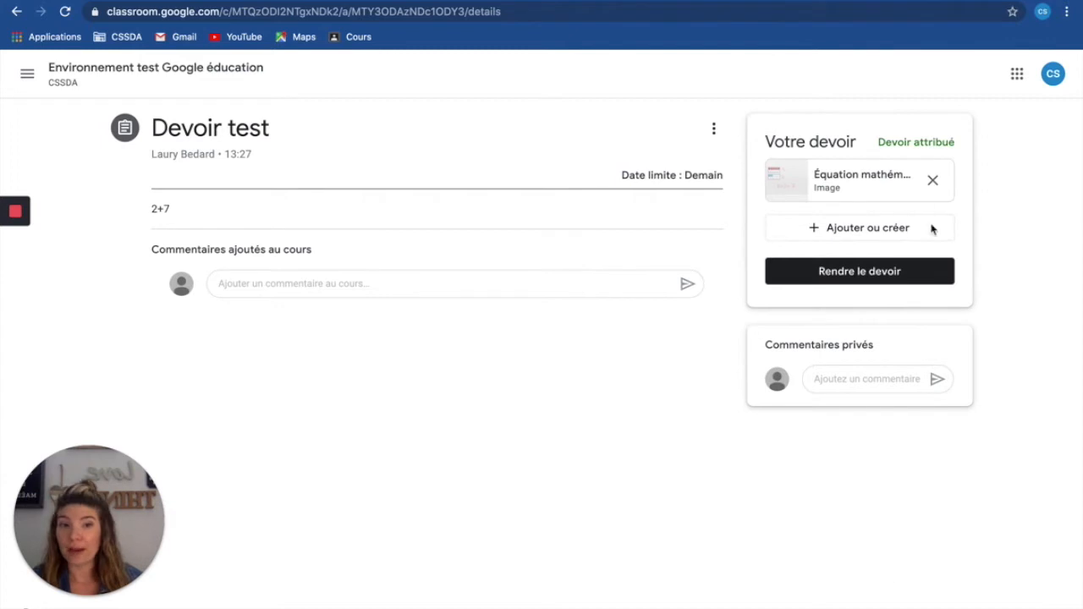
click(854, 276)
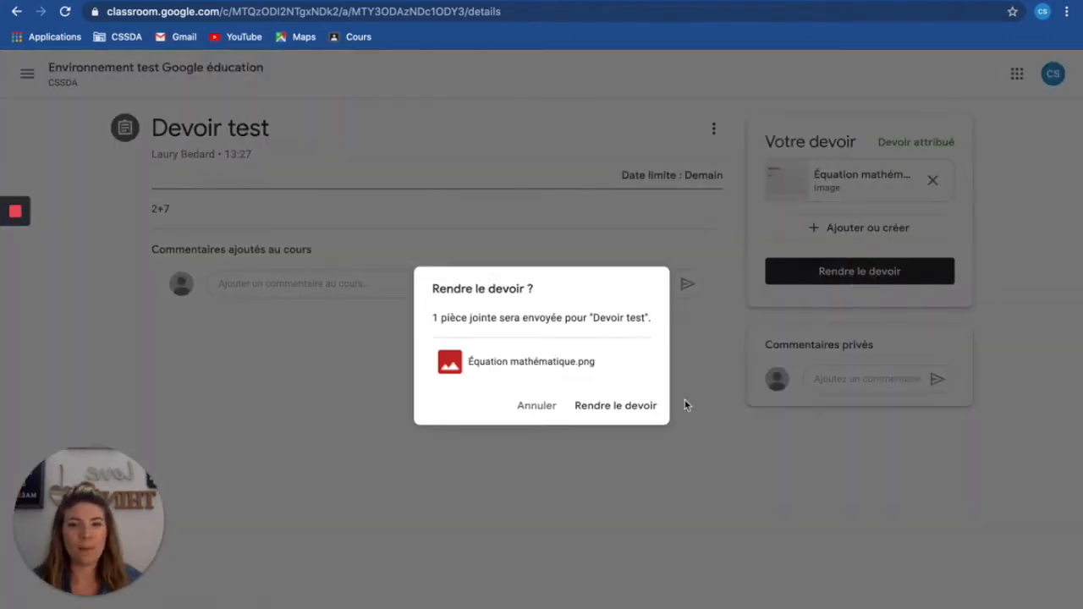
click(608, 414)
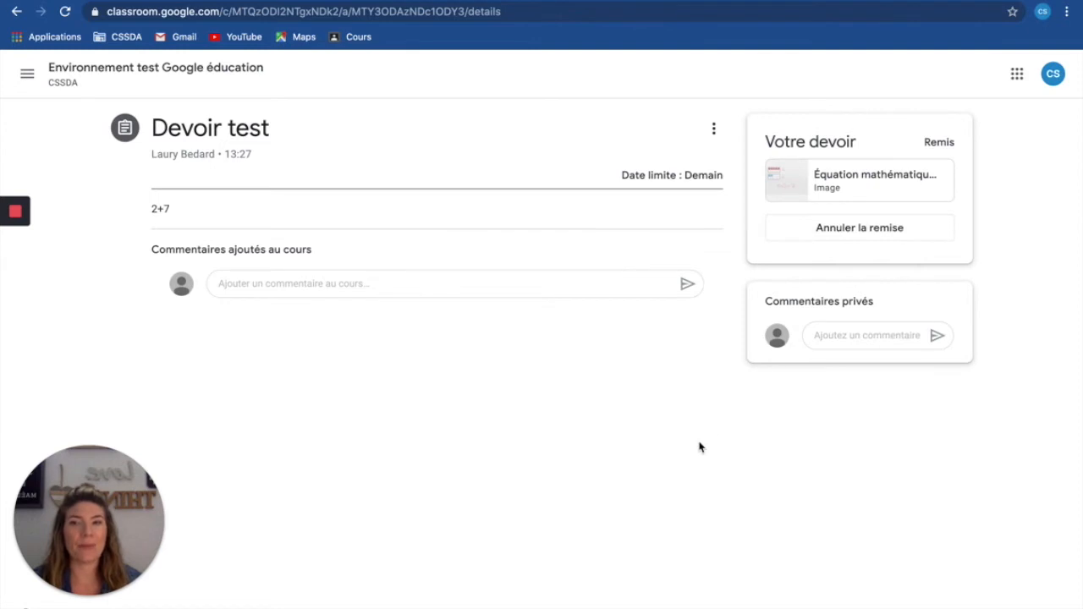
- Return to the teacher's browser window, reload the coursework page and expand Devoir test under Mathématique to check its submission status
key(ctrl+Left)
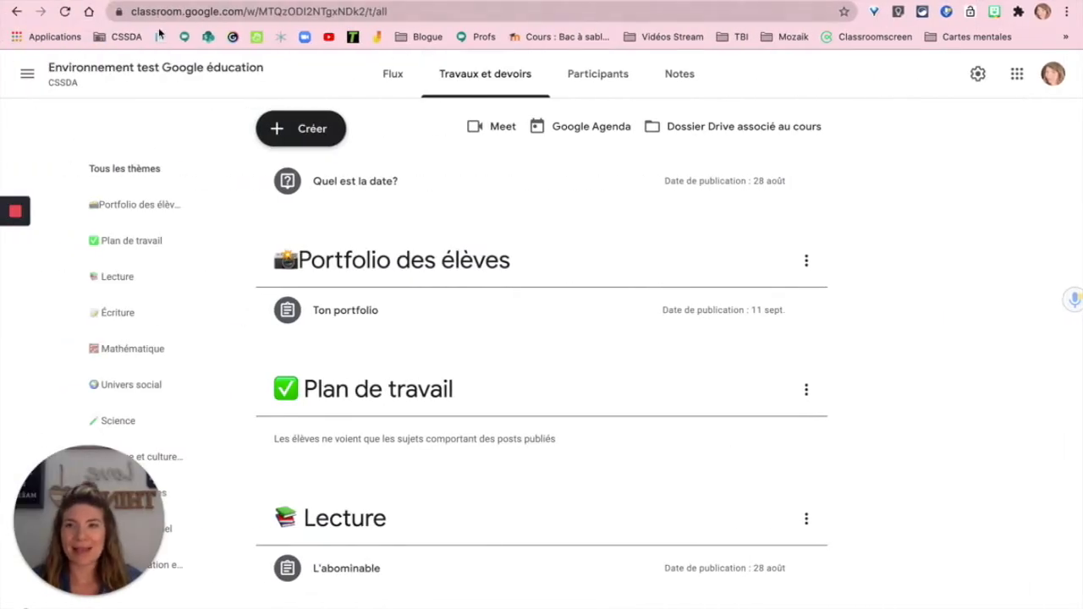
click(66, 13)
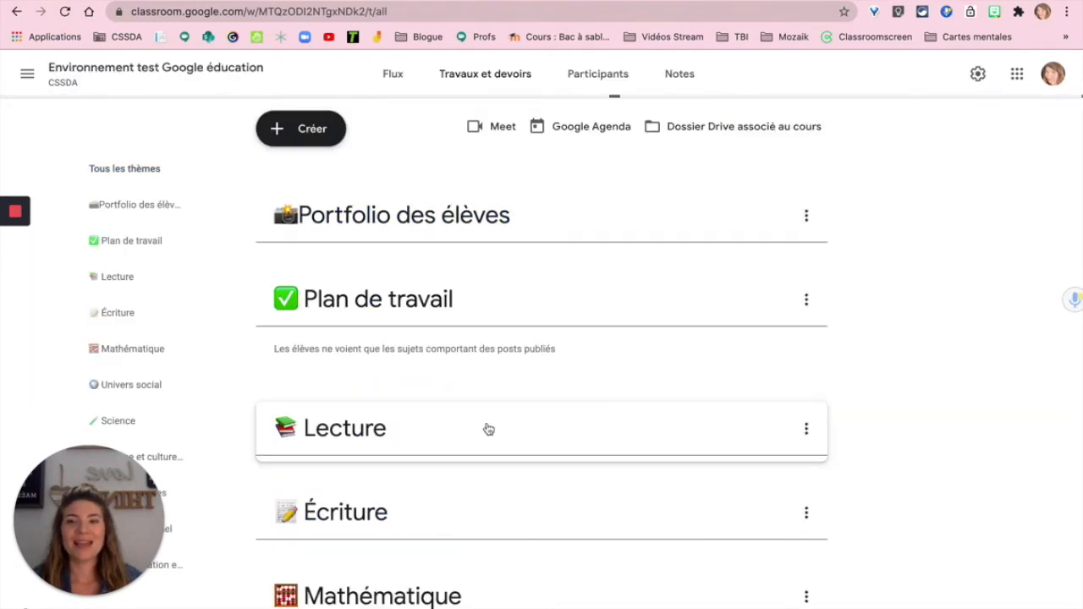
scroll(489, 429, down, 10)
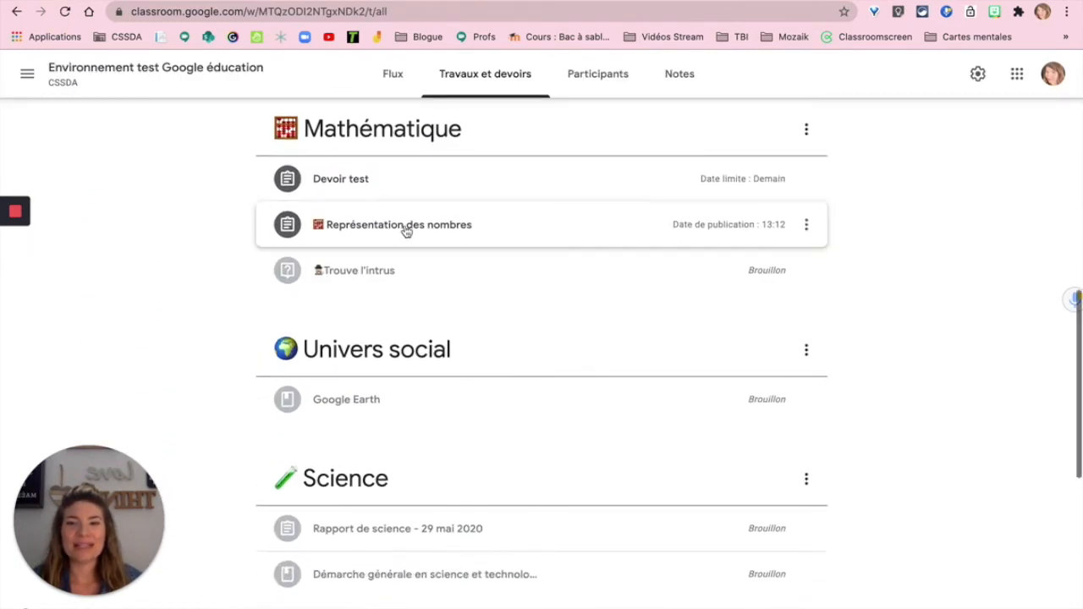
click(398, 191)
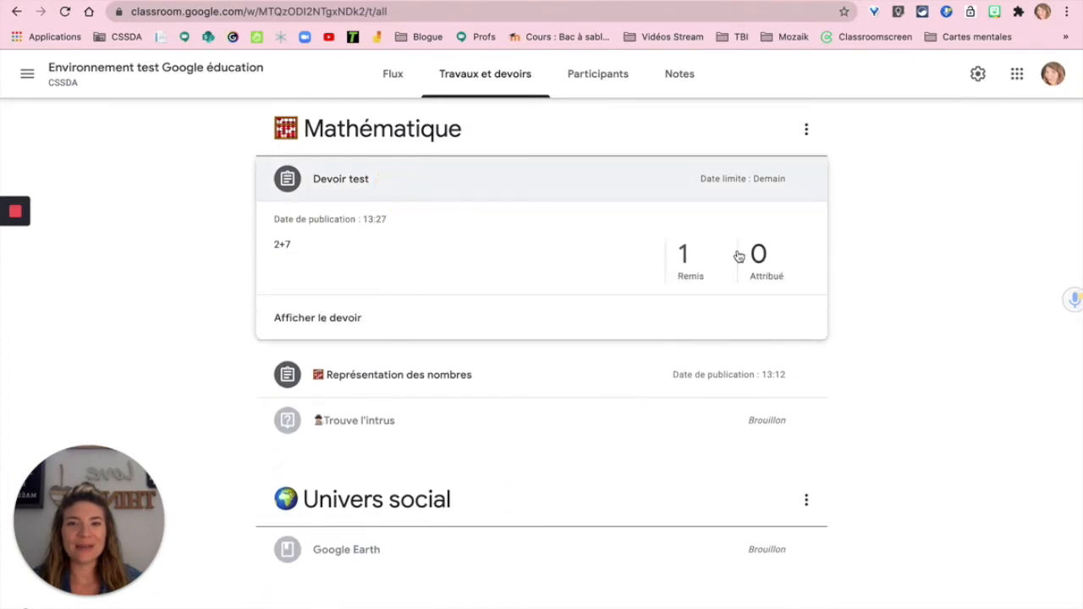
- Open the student's submitted Équation mathématique.png for Devoir test and add the comment "Félicitations!" on a point just below the number 2
click(686, 255)
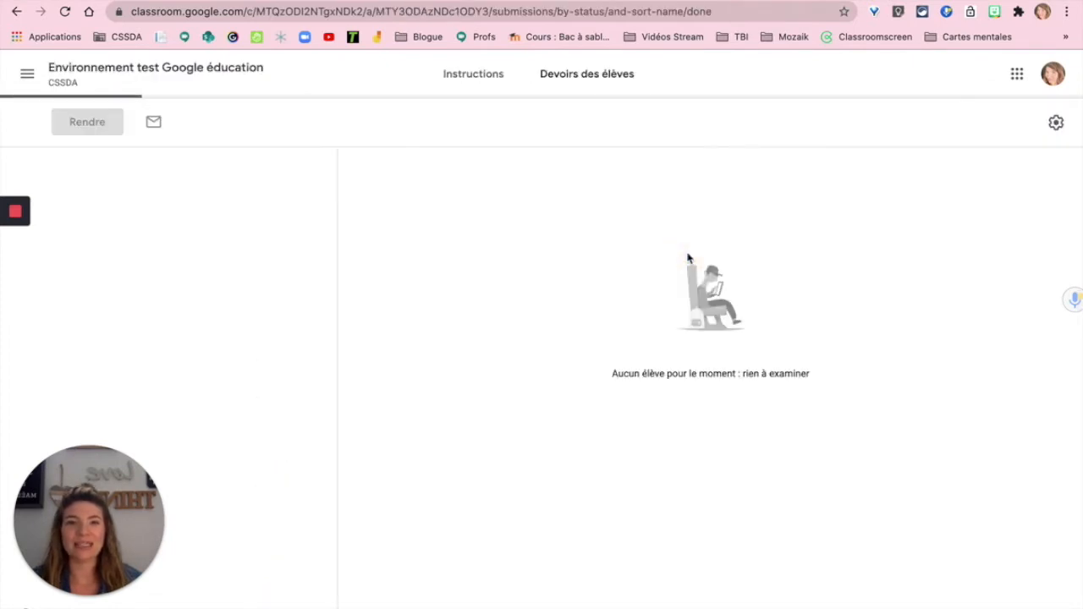
click(422, 347)
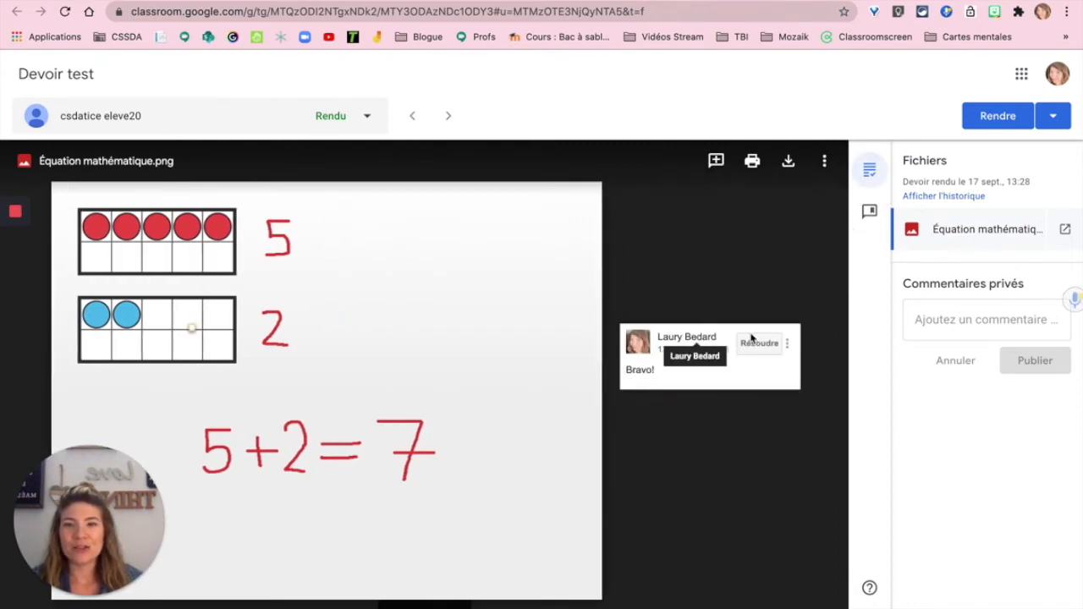
click(184, 228)
click(192, 232)
click(211, 254)
click(254, 362)
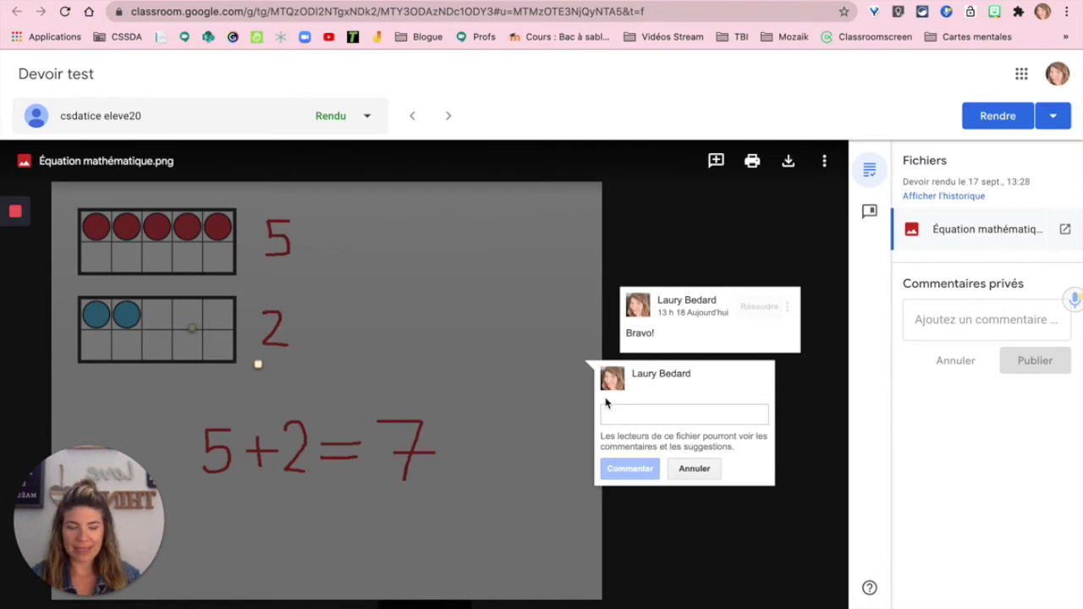
text(Félicitations!)
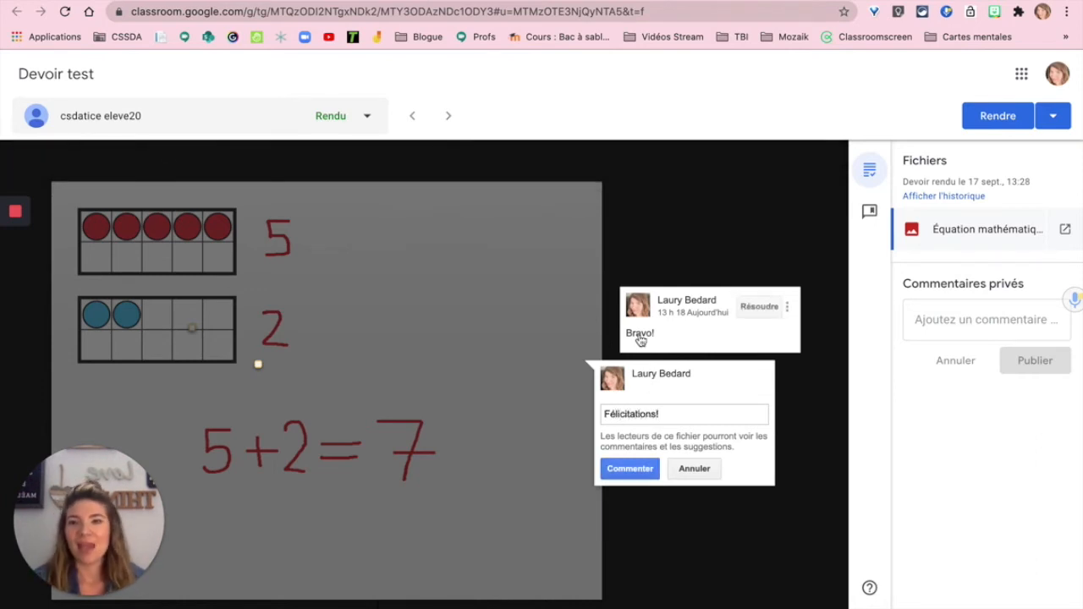
click(647, 471)
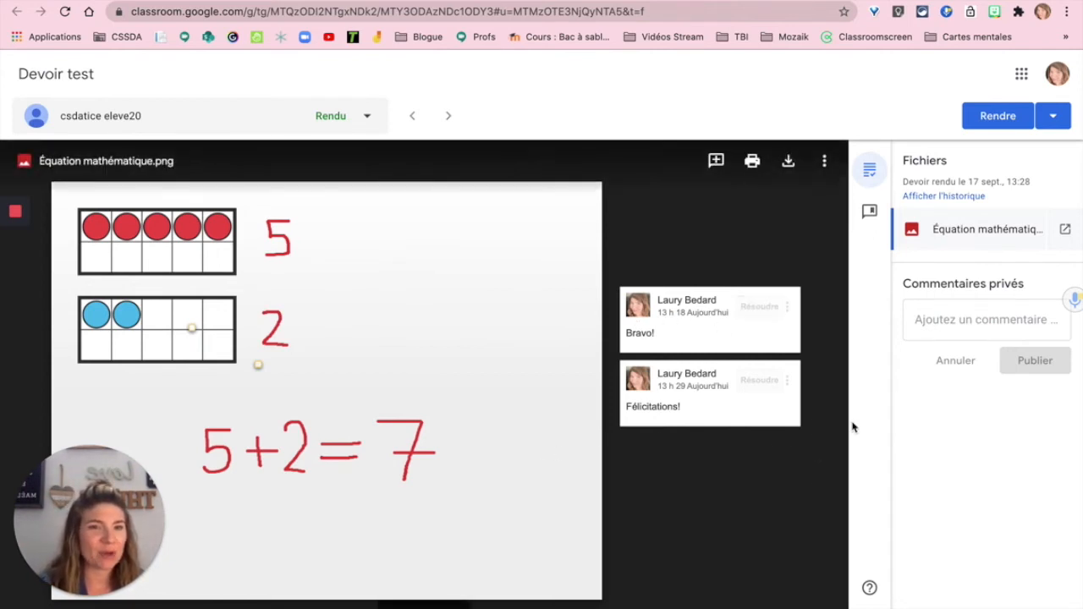
- Check the private comment field and the options for returning one or several assignments, and return this Devoir test submission to the student
click(943, 323)
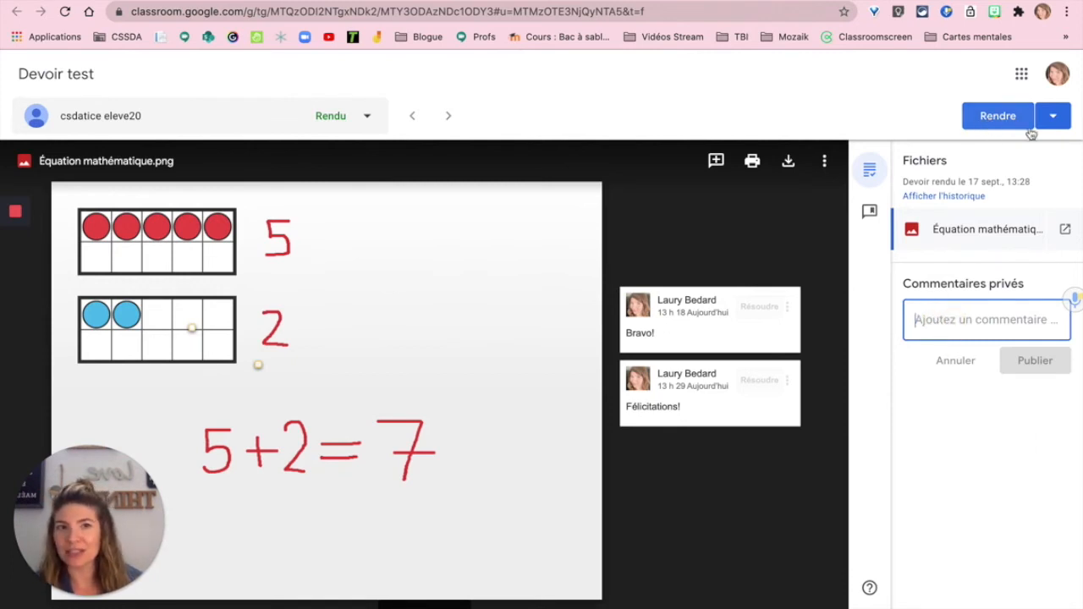
click(1053, 115)
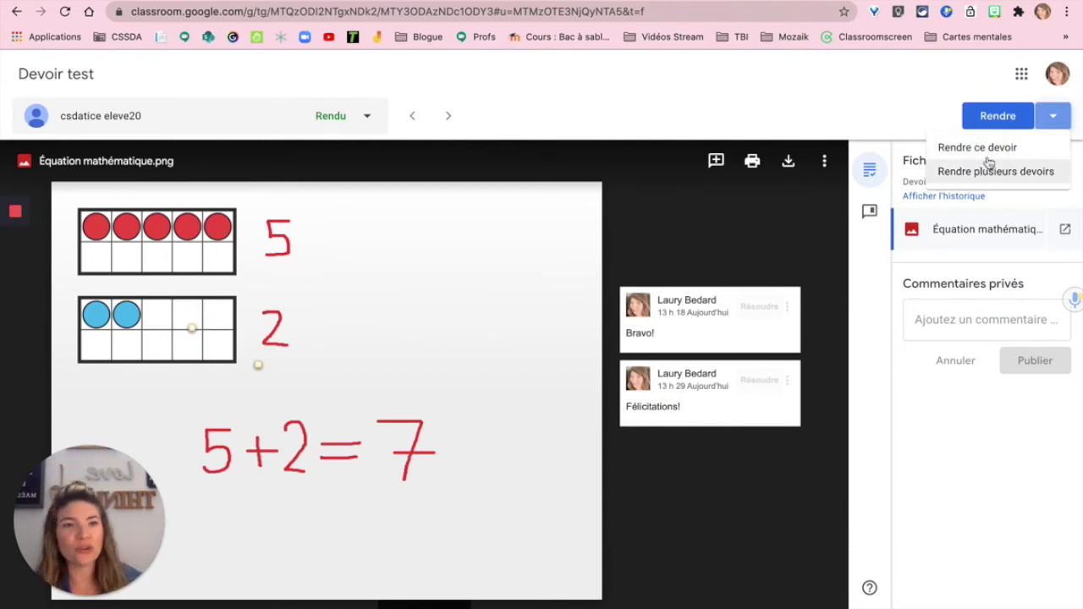
click(859, 105)
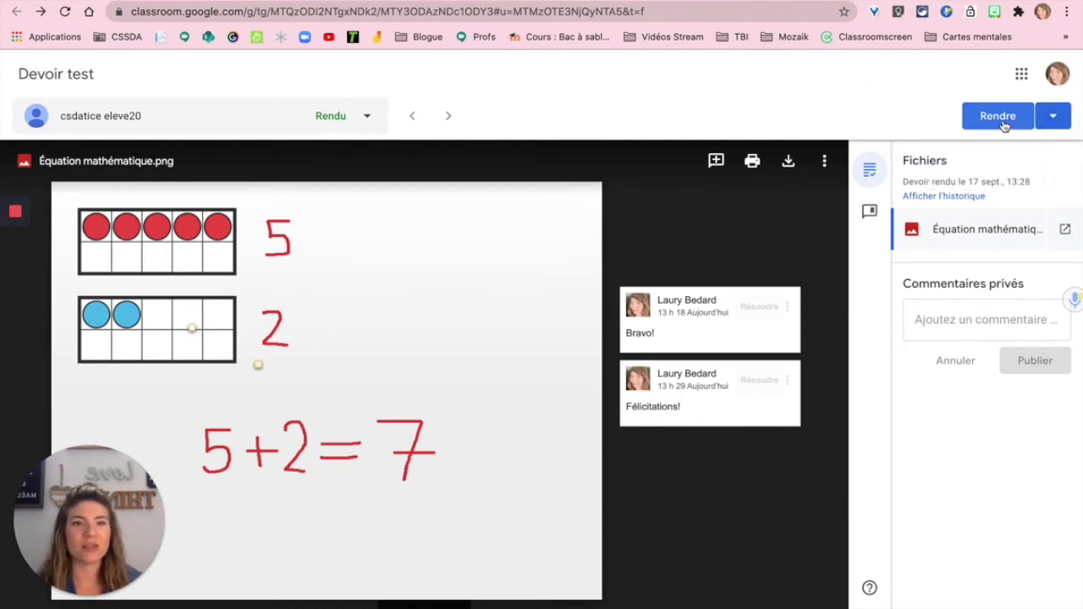
click(1003, 120)
click(732, 403)
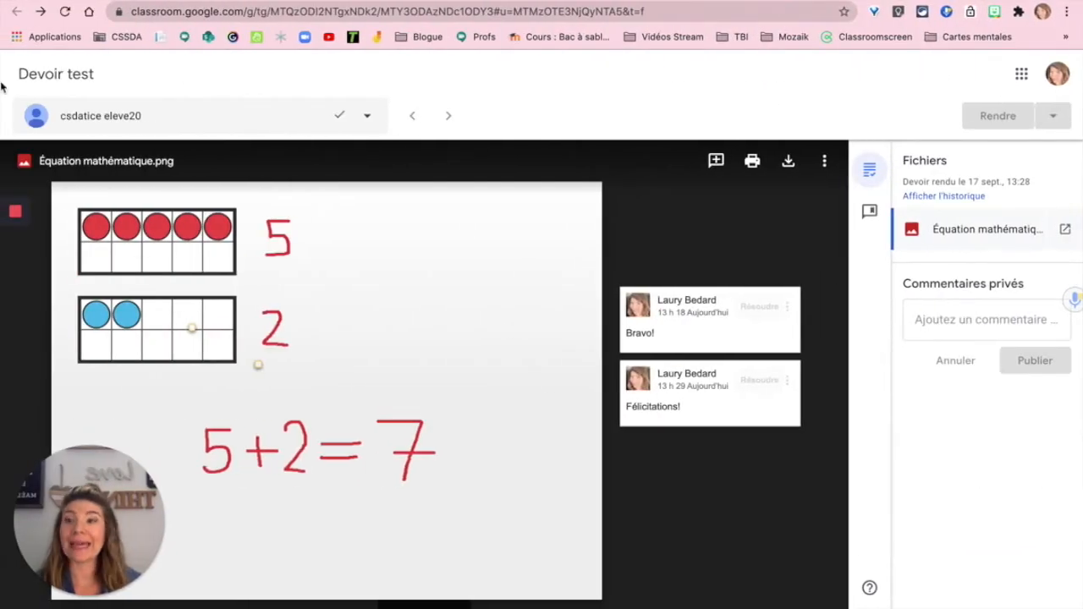
- Leave the student's submission and go back to the course's Travaux et devoirs page
click(142, 81)
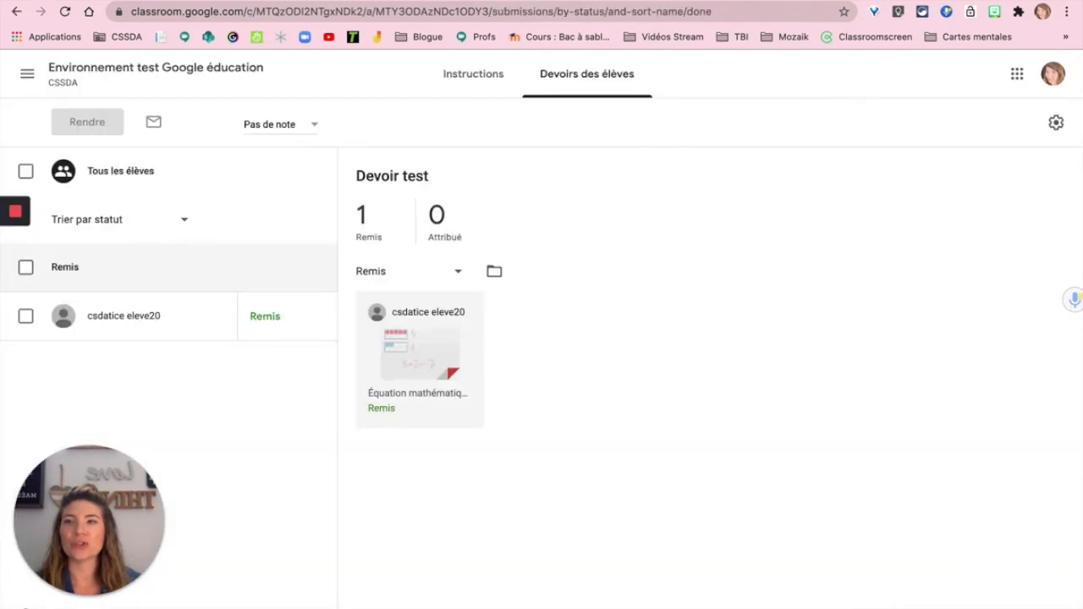
click(123, 71)
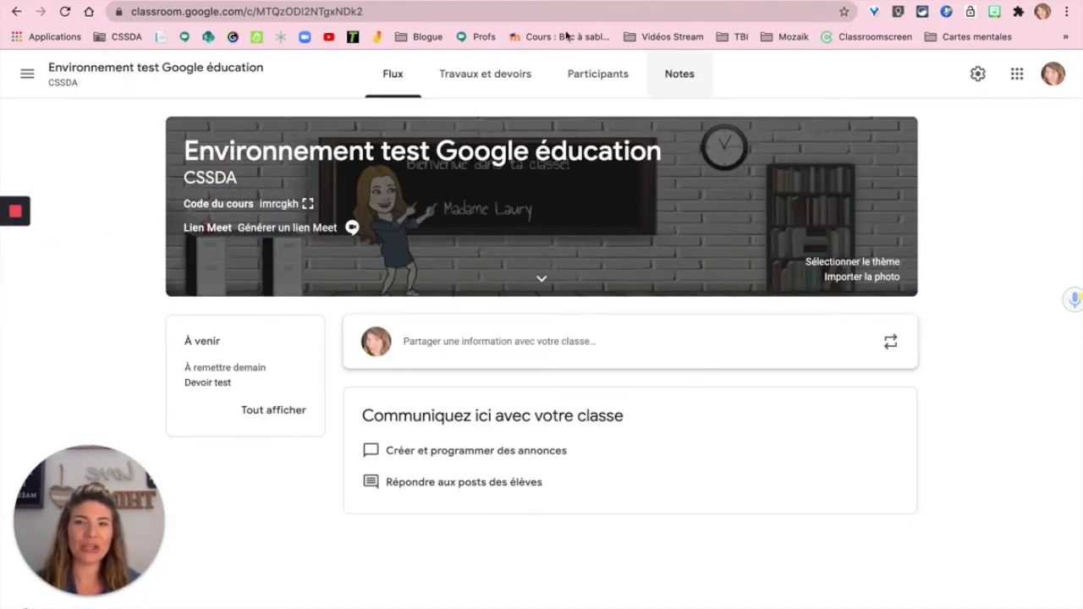
click(518, 83)
- Create a new Devoir in the course and title it "Journal"
scroll(382, 300, up, 15)
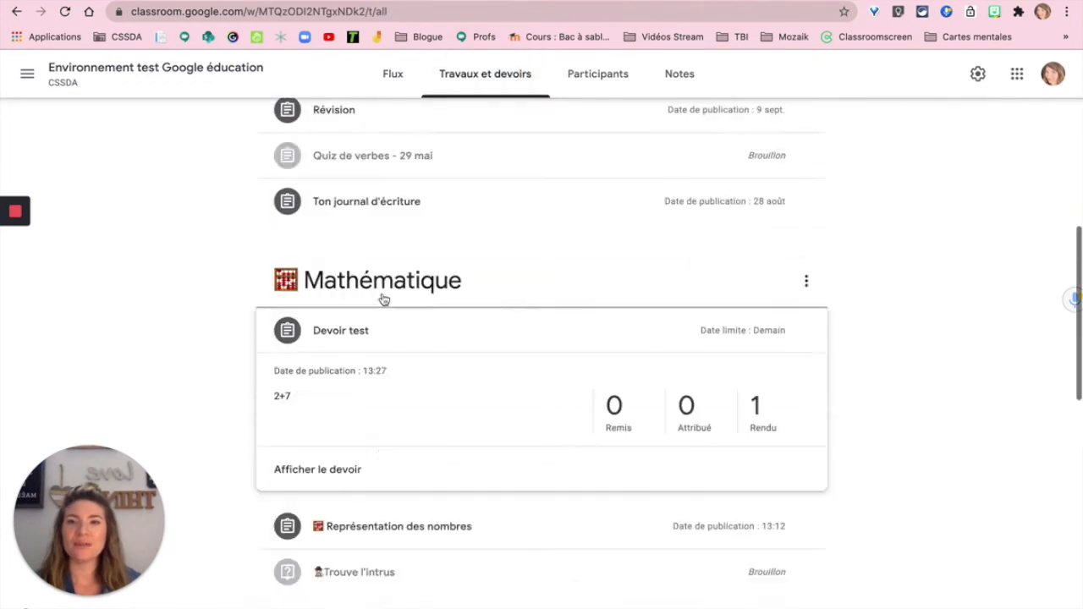
click(315, 127)
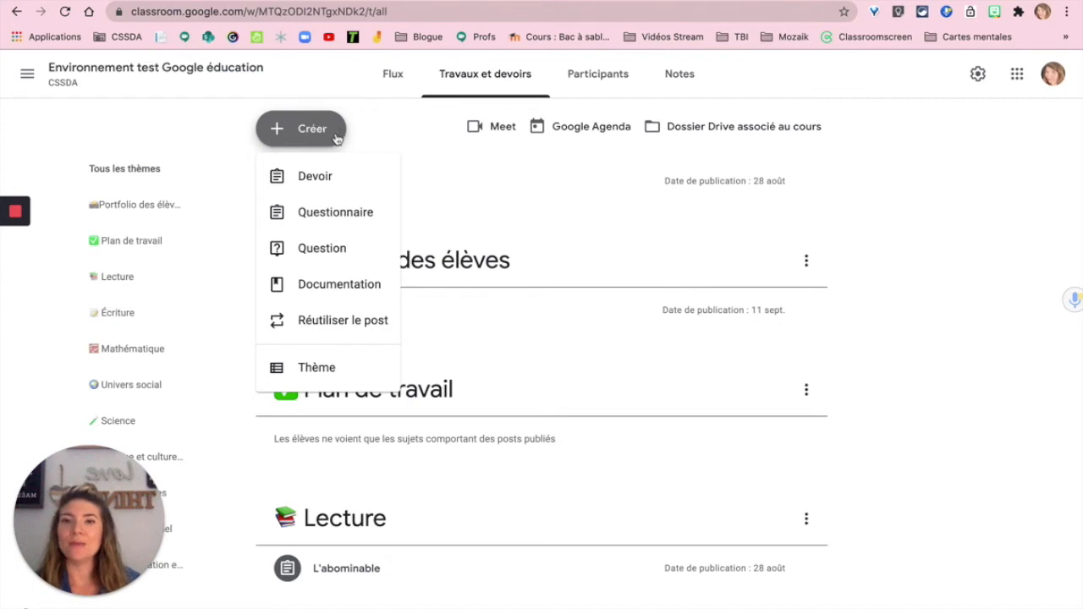
click(309, 178)
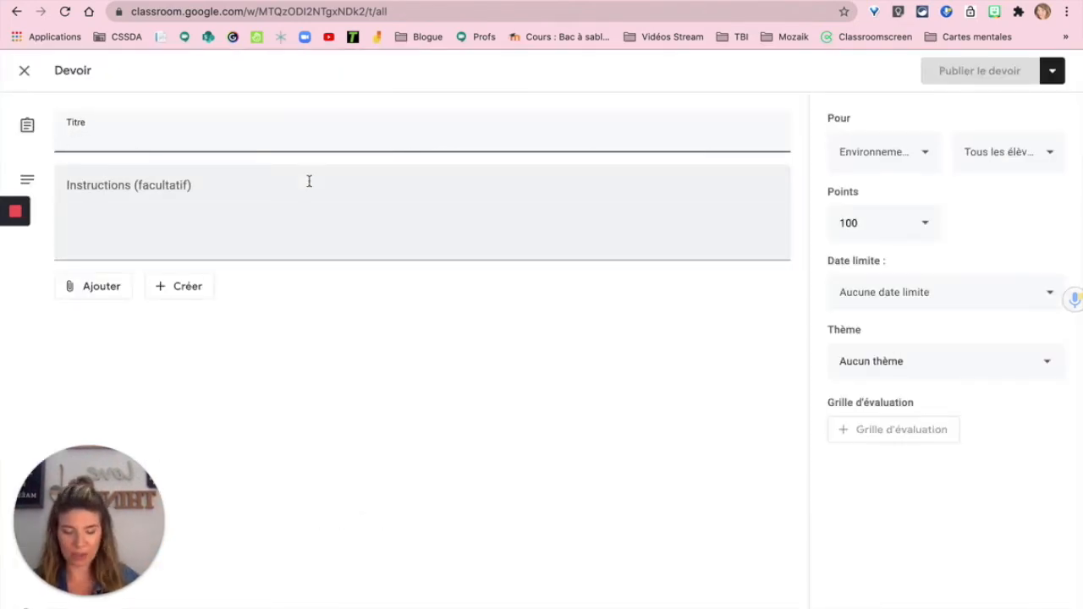
text(Journal)
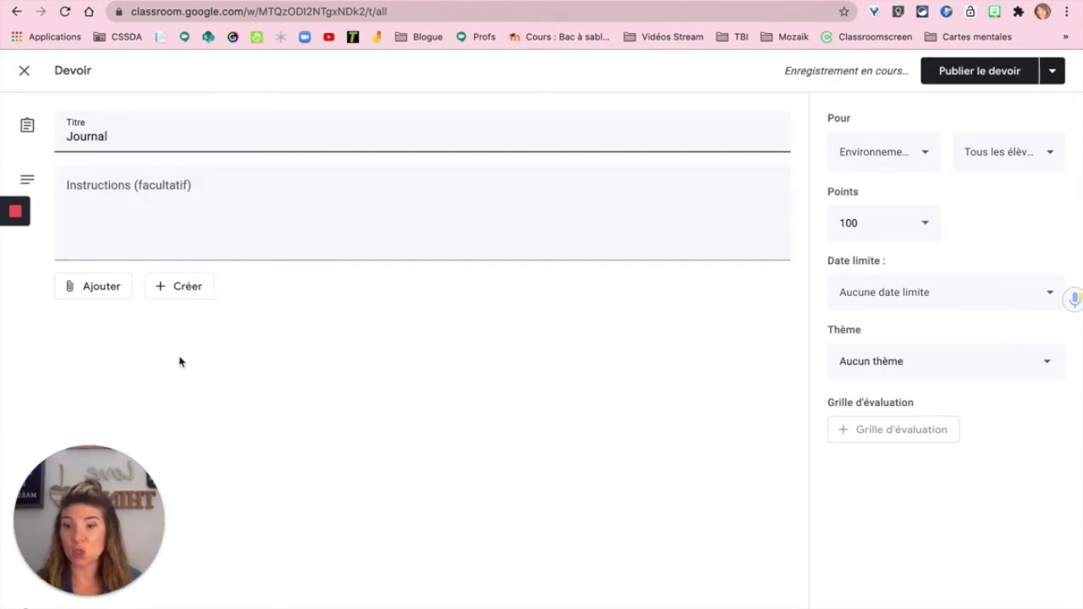
- Attach only the Google Slides file Mon journal d'écriture from Google Drive to the Journal assignment
click(101, 289)
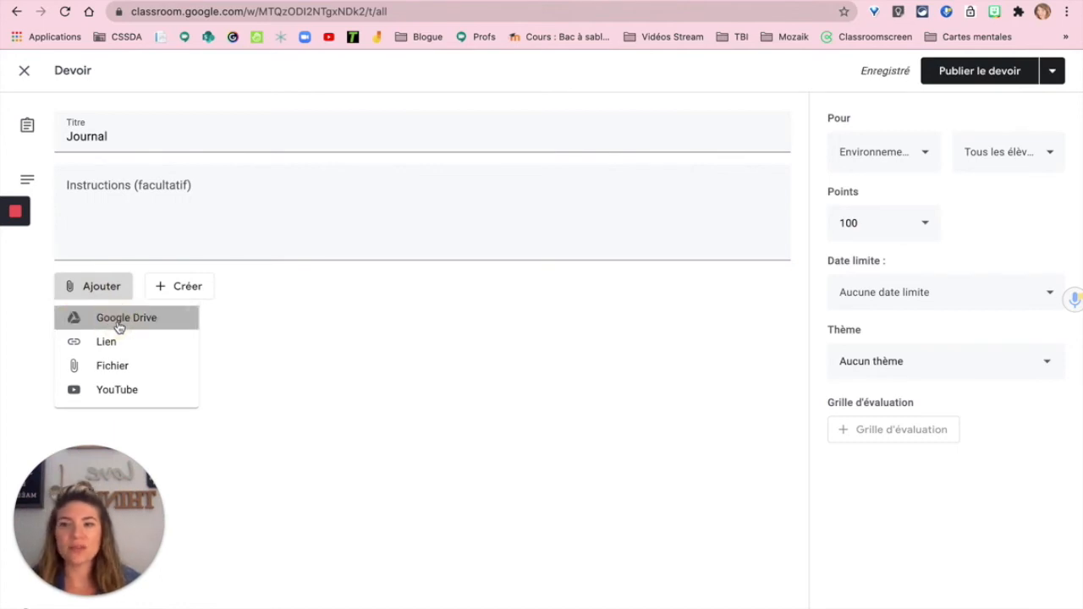
click(121, 326)
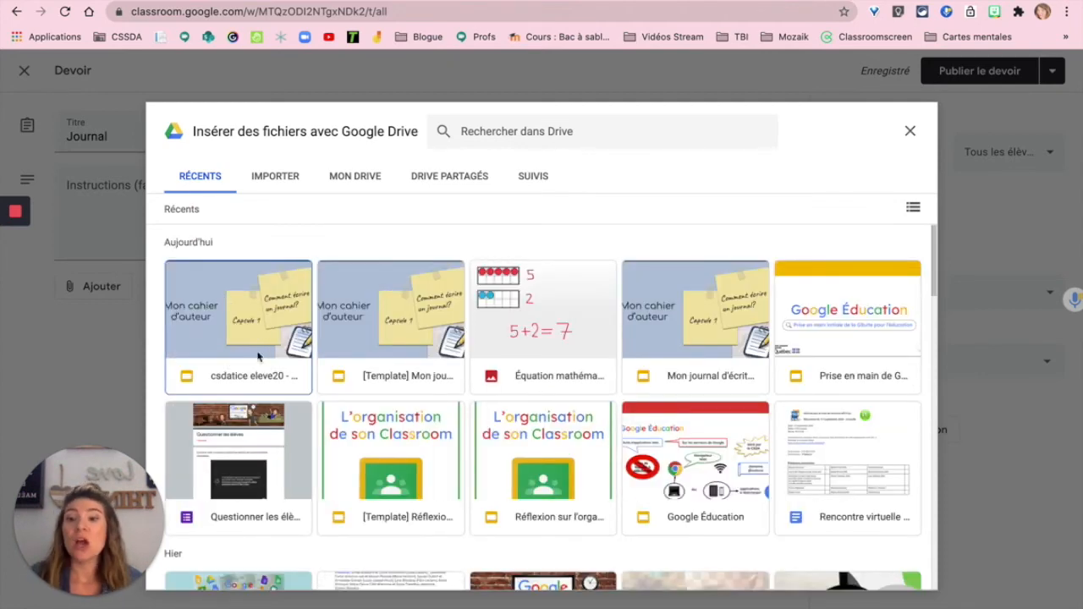
click(257, 346)
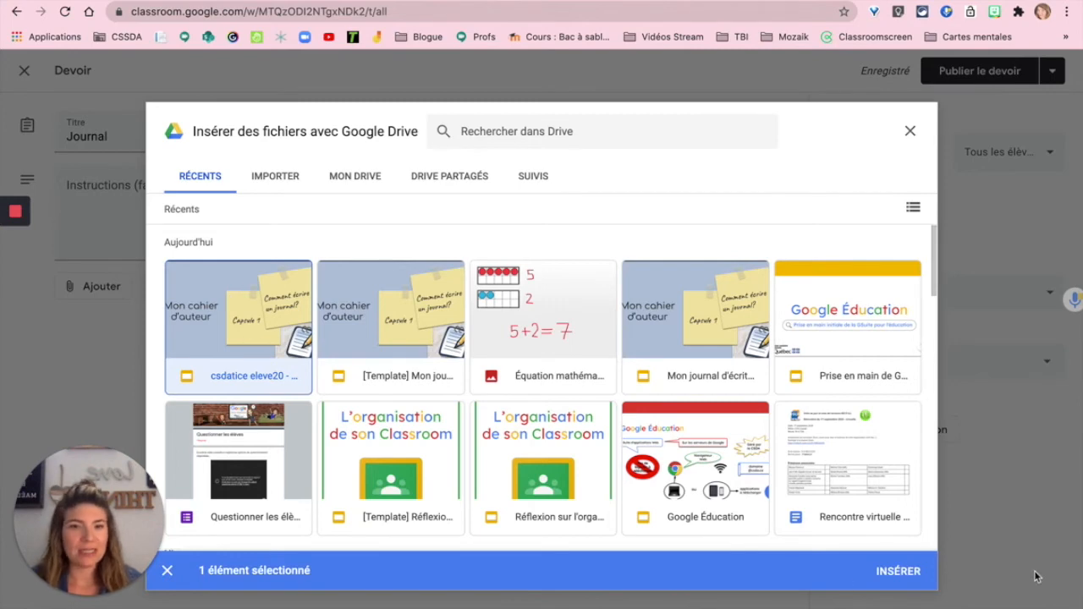
click(748, 363)
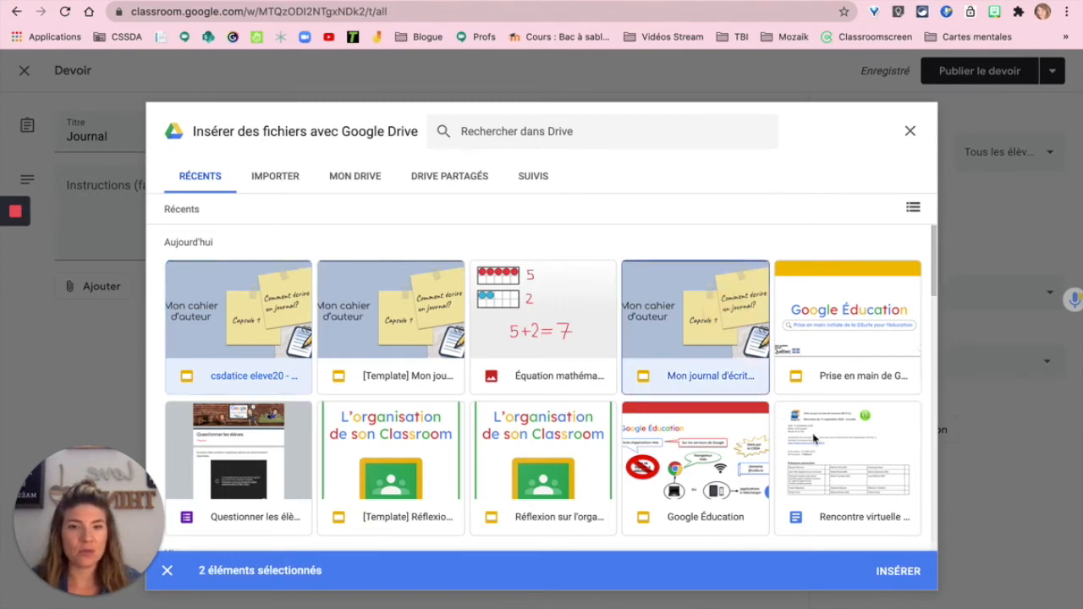
click(227, 375)
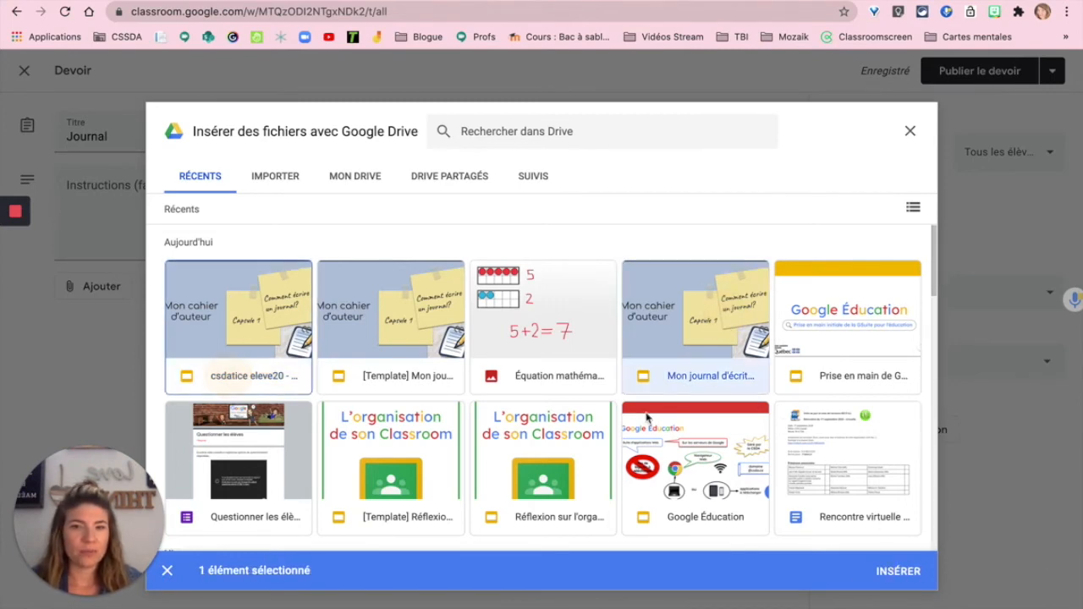
click(899, 571)
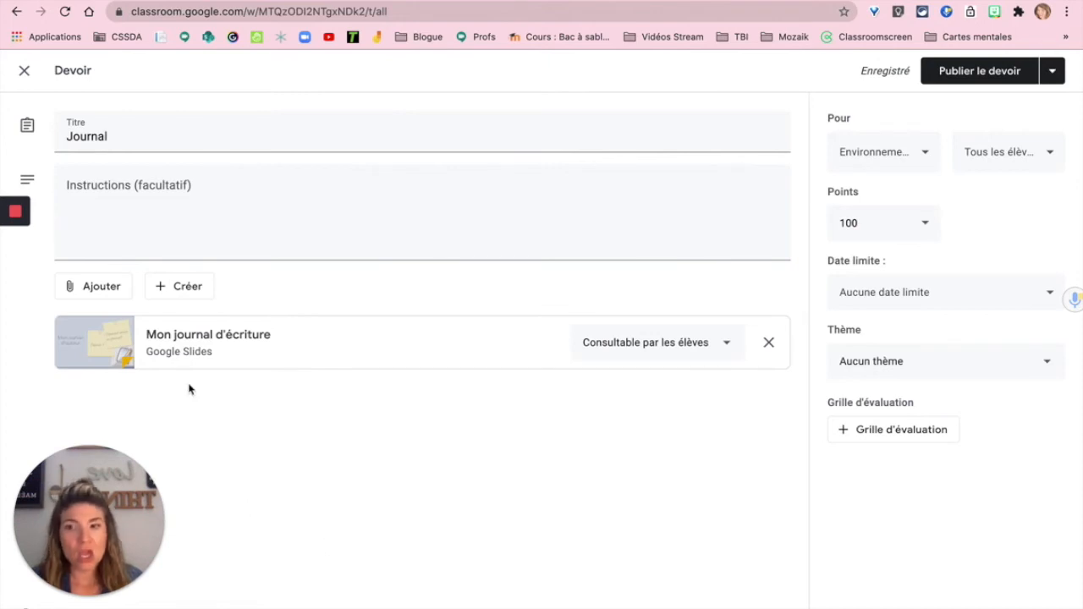
- Set the sharing option of the attached Mon journal d'écriture to Faire une copie par élève
click(703, 354)
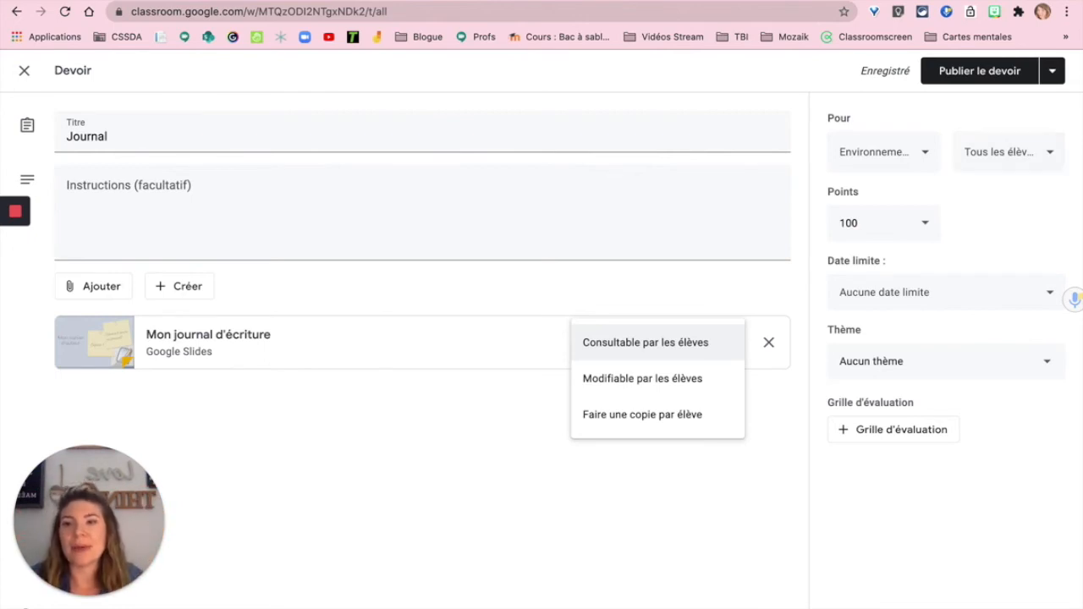
mouse_move(974, 1)
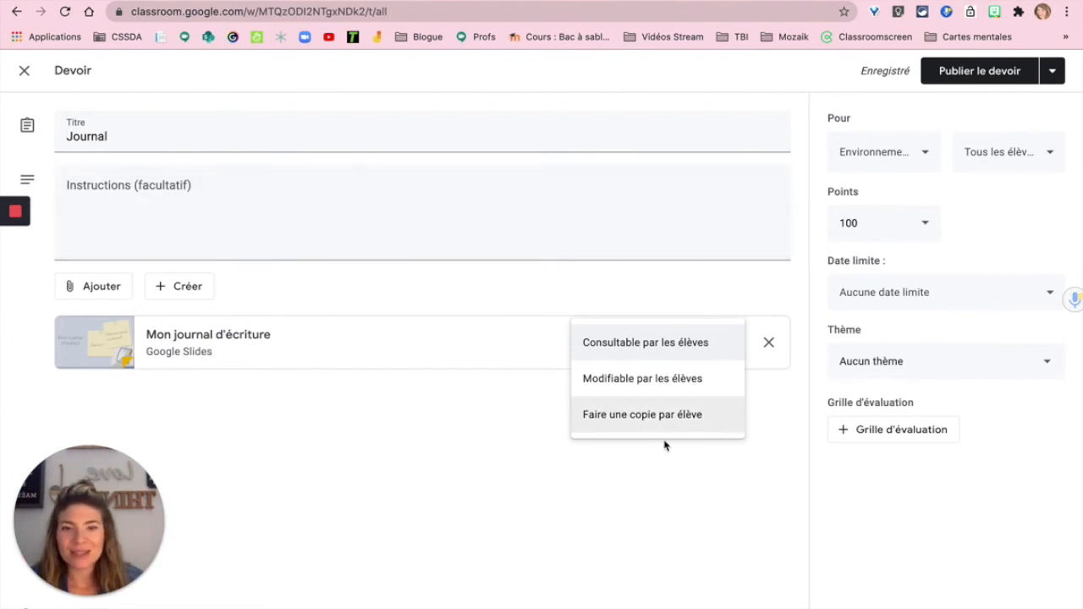
click(626, 416)
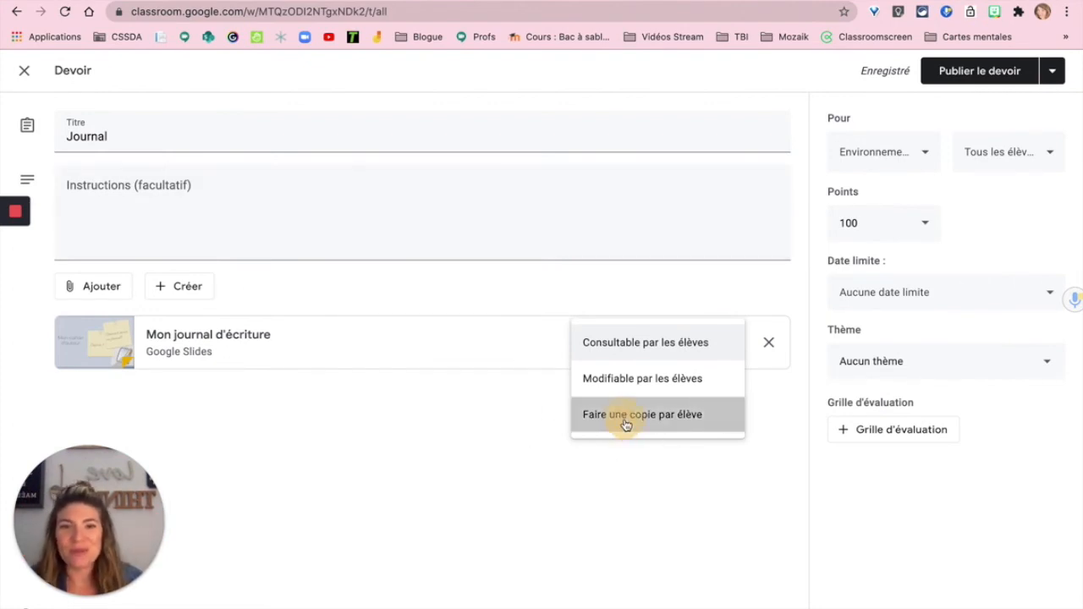
mouse_move(357, 605)
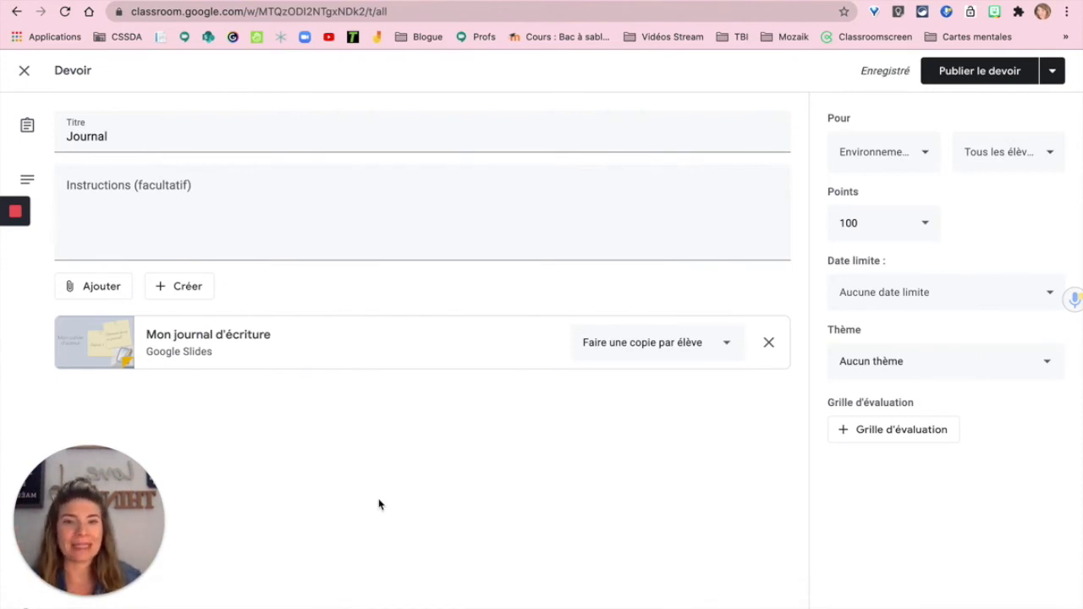
- Set the Journal assignment's points to Pas de note and check the classes it can be assigned to
click(895, 239)
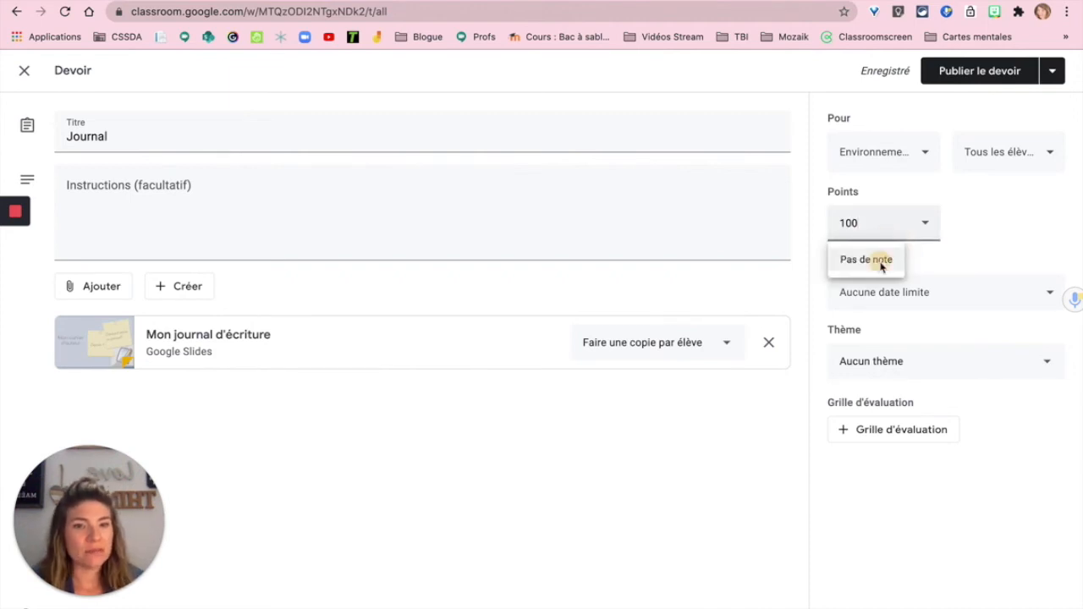
click(881, 265)
click(900, 152)
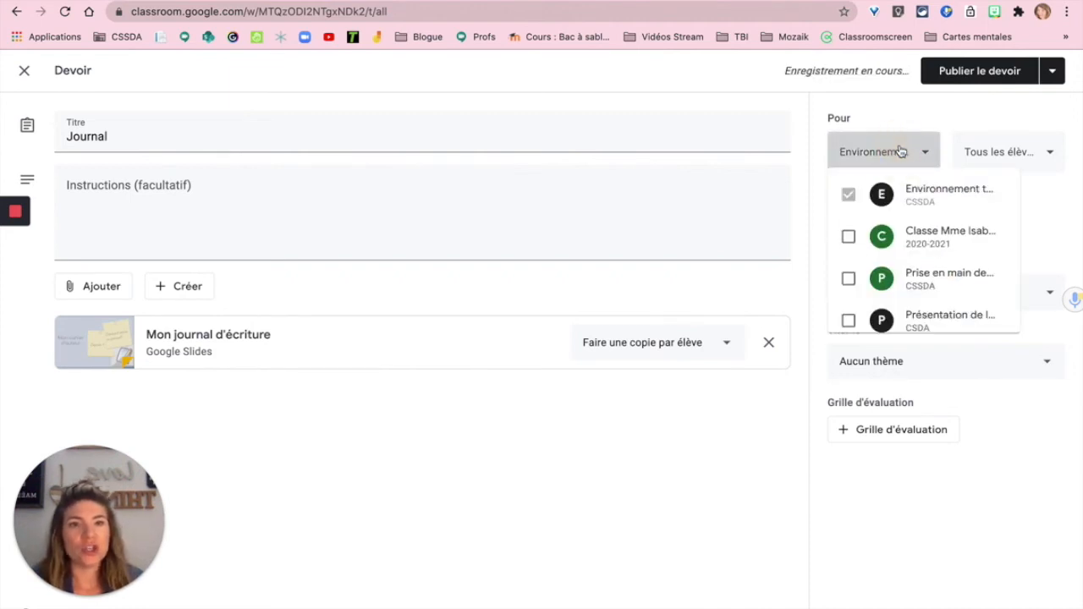
click(901, 151)
click(931, 286)
click(1006, 248)
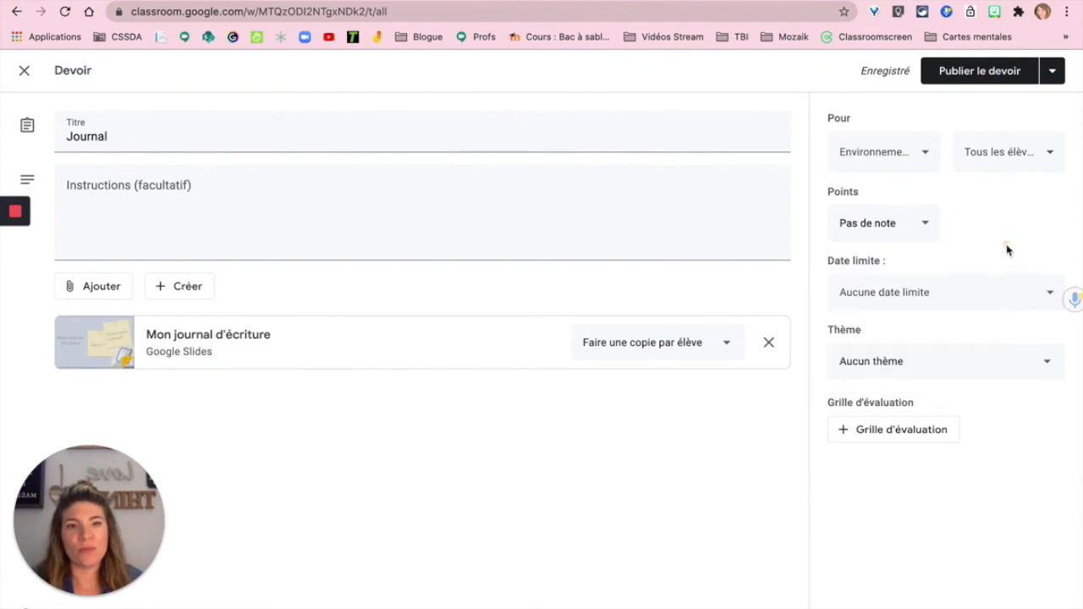
- Place the Journal assignment under the theme Écriture and publish it
click(948, 362)
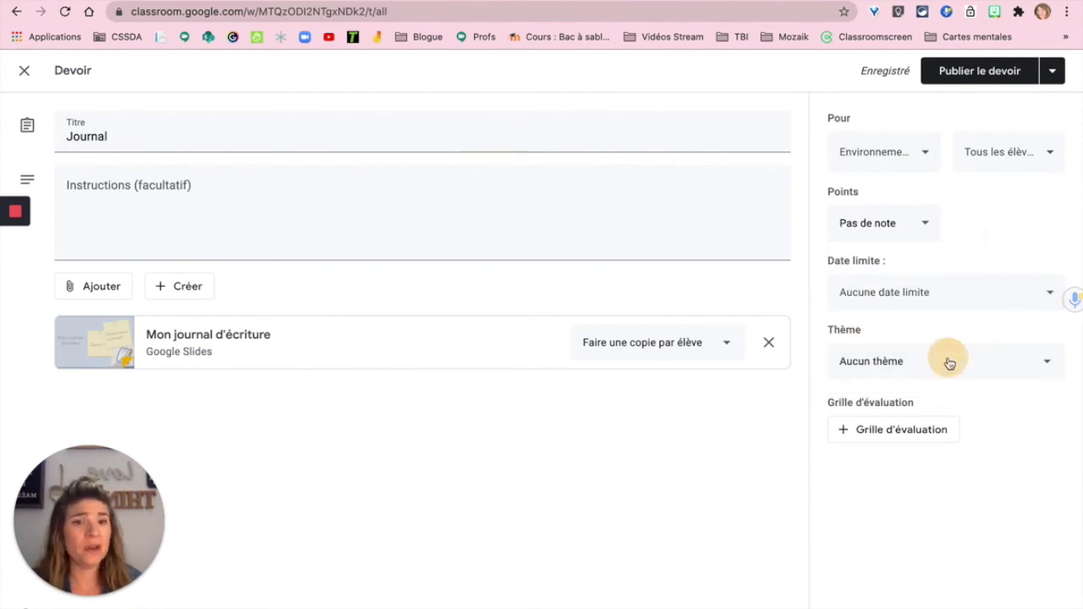
click(893, 431)
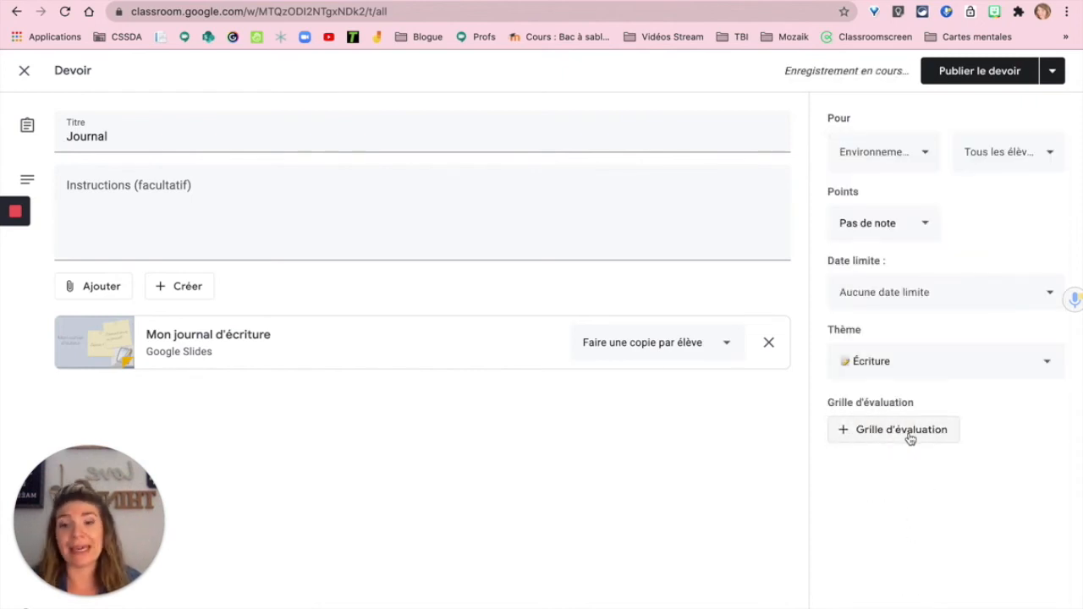
click(963, 79)
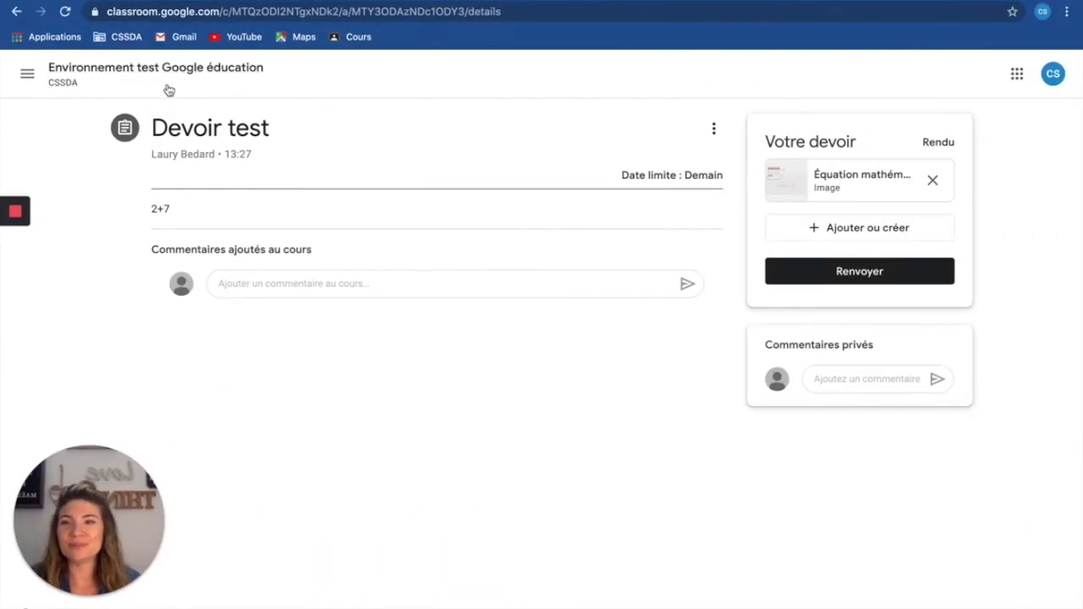
- In the student's browser window, open the course's Travaux et devoirs page and expand Journal under Écriture to check the attached copy
click(181, 68)
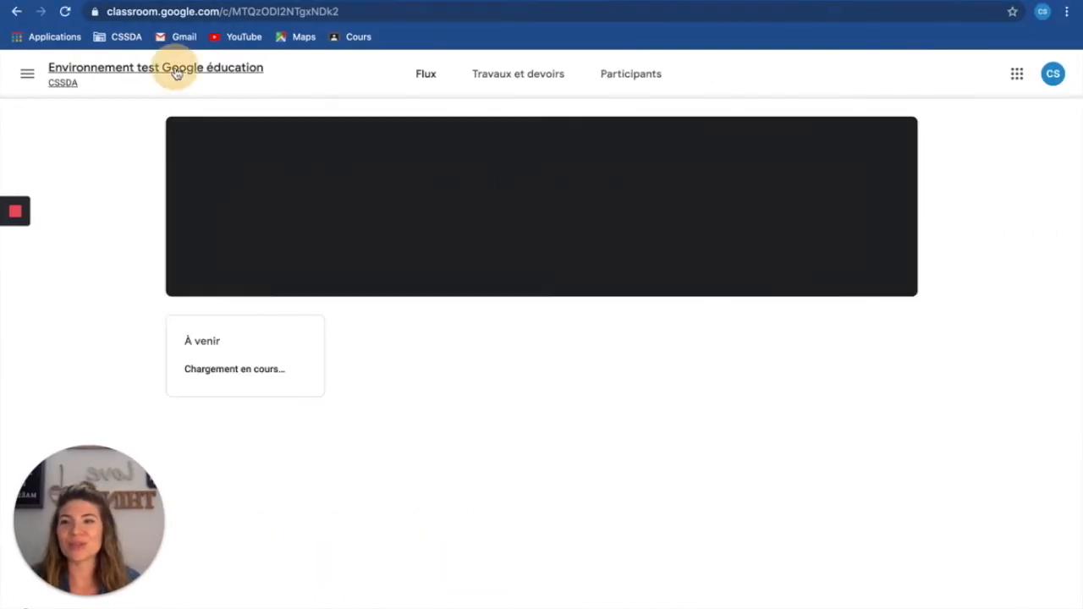
click(501, 85)
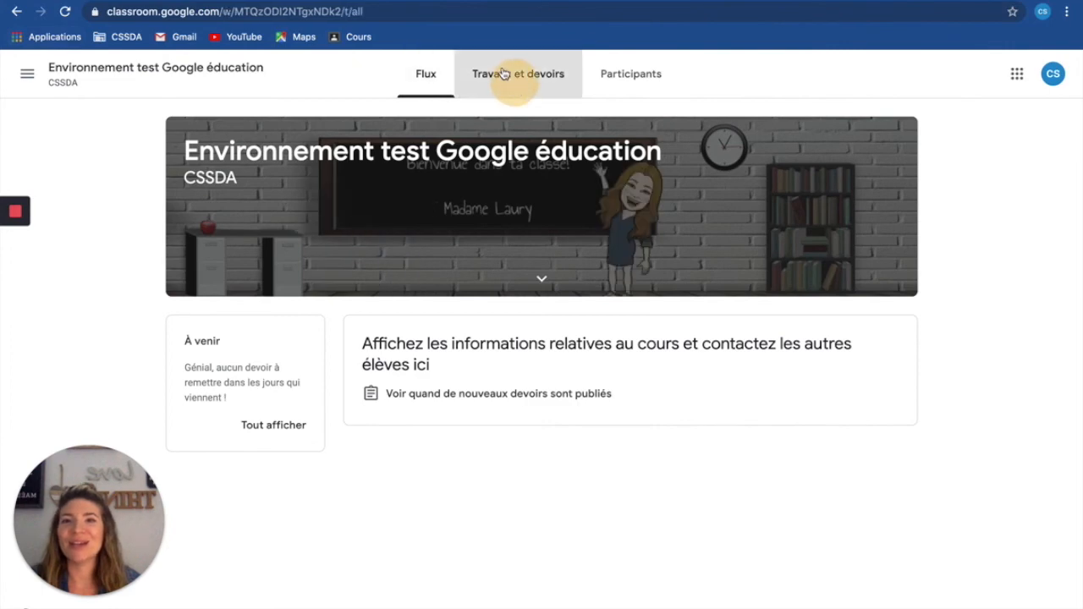
click(519, 490)
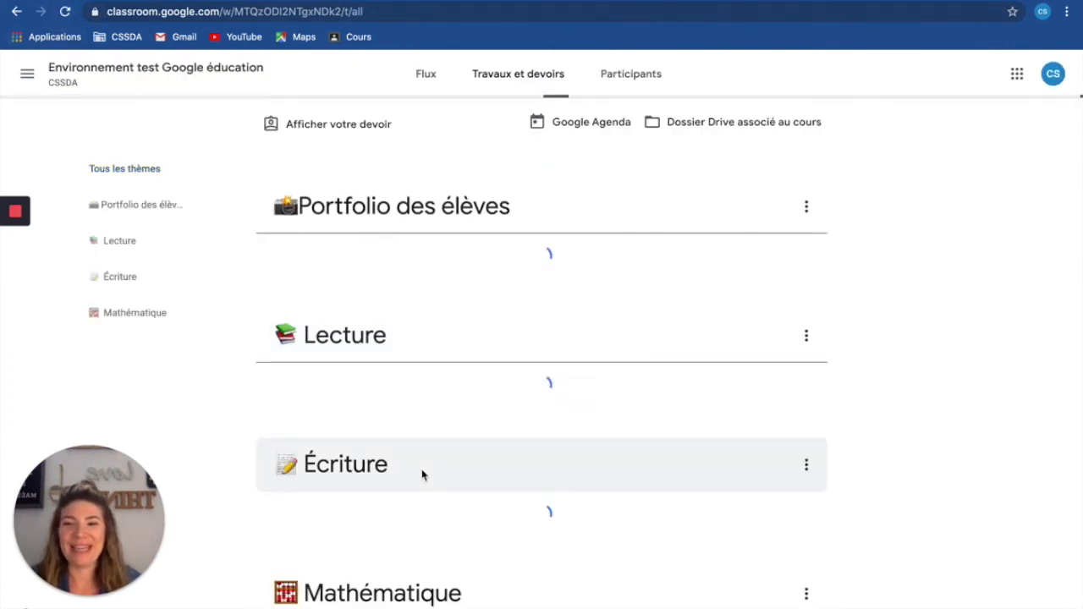
scroll(410, 429, down, 3)
click(389, 362)
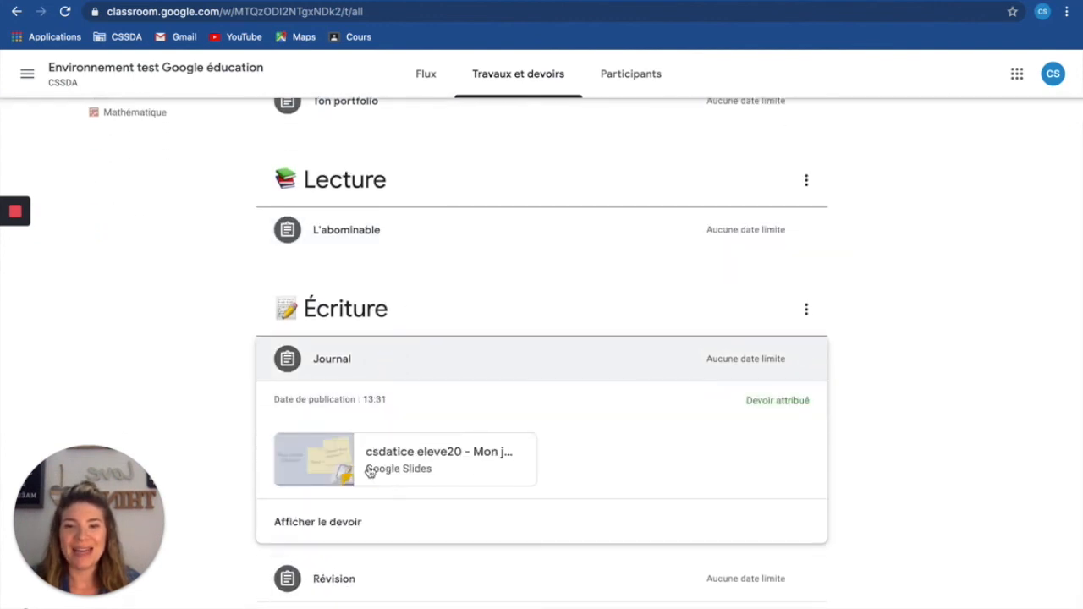
- Open the student's copy of Mon journal d'écriture and enter fruits as the first checklist item on the Dans la cuisine slide
click(369, 468)
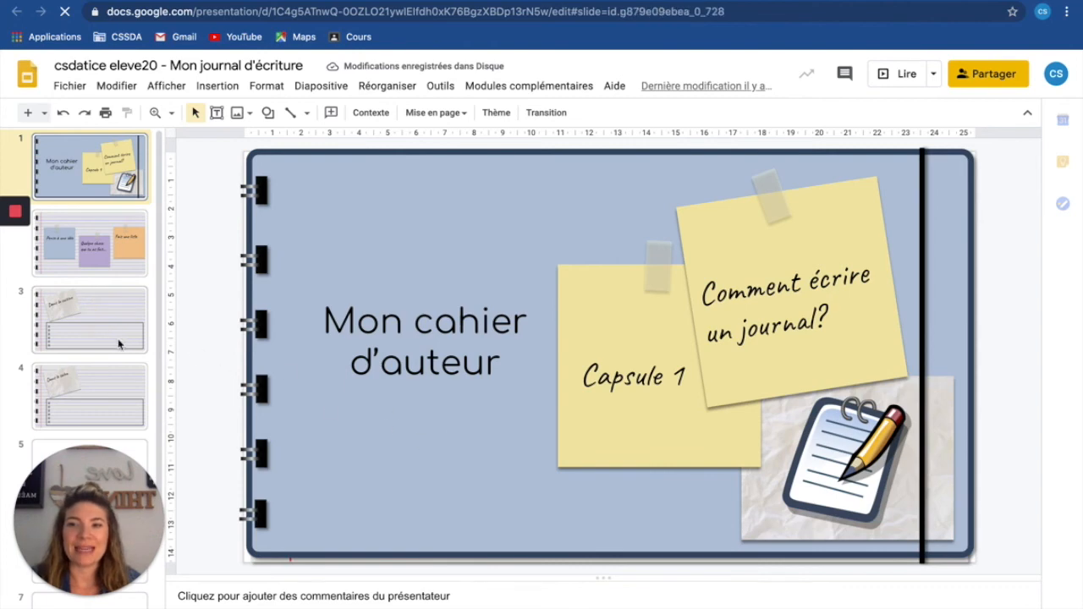
click(113, 341)
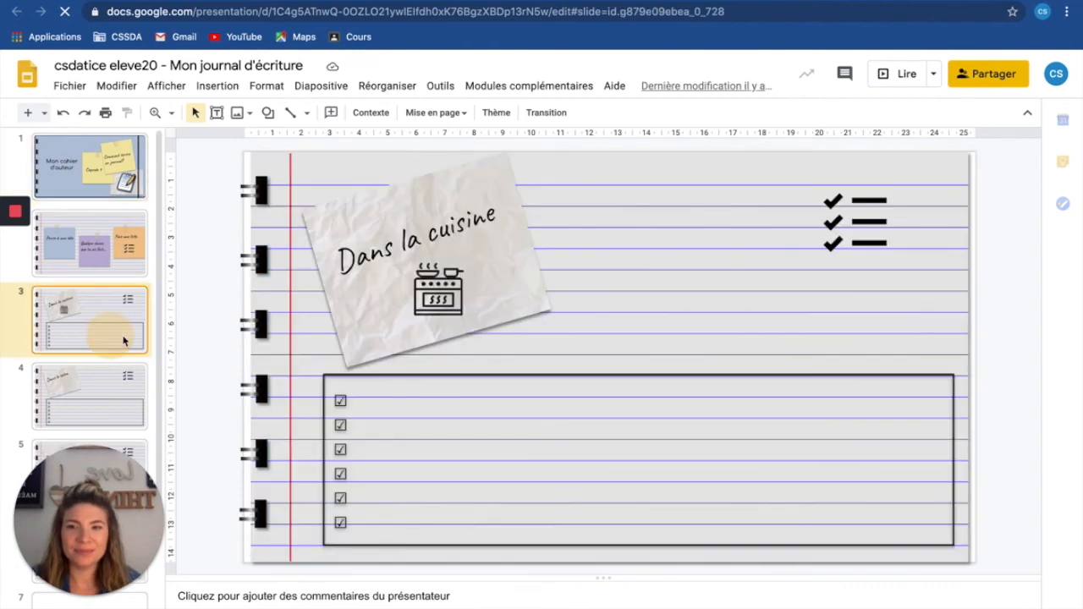
click(366, 400)
text(fruits)
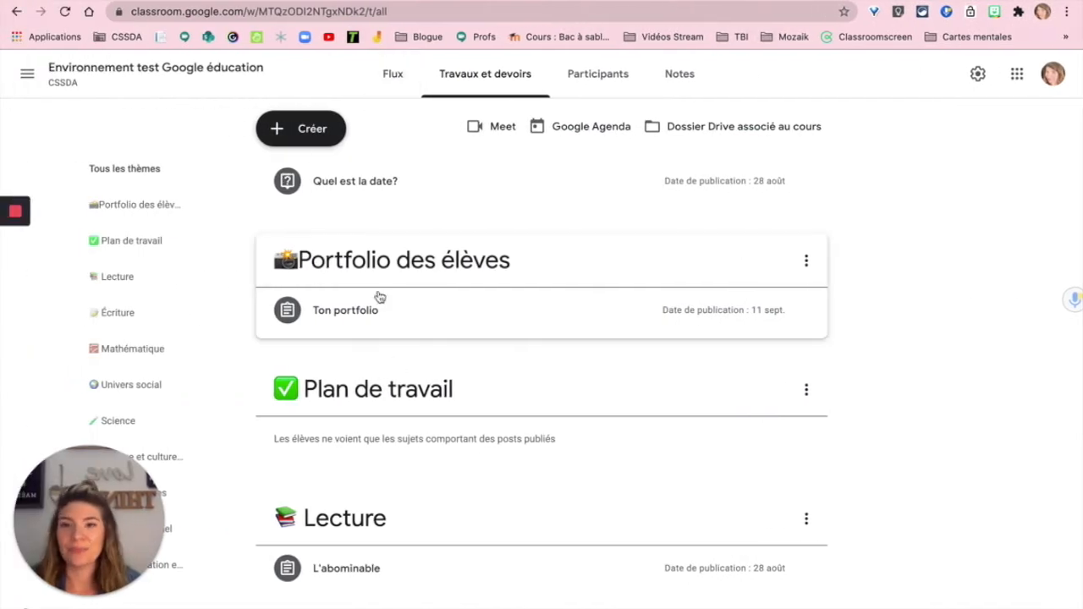
- In the teacher's browser window, refresh the Travaux et devoirs page and open the assigned student work for Journal under Écriture
click(66, 12)
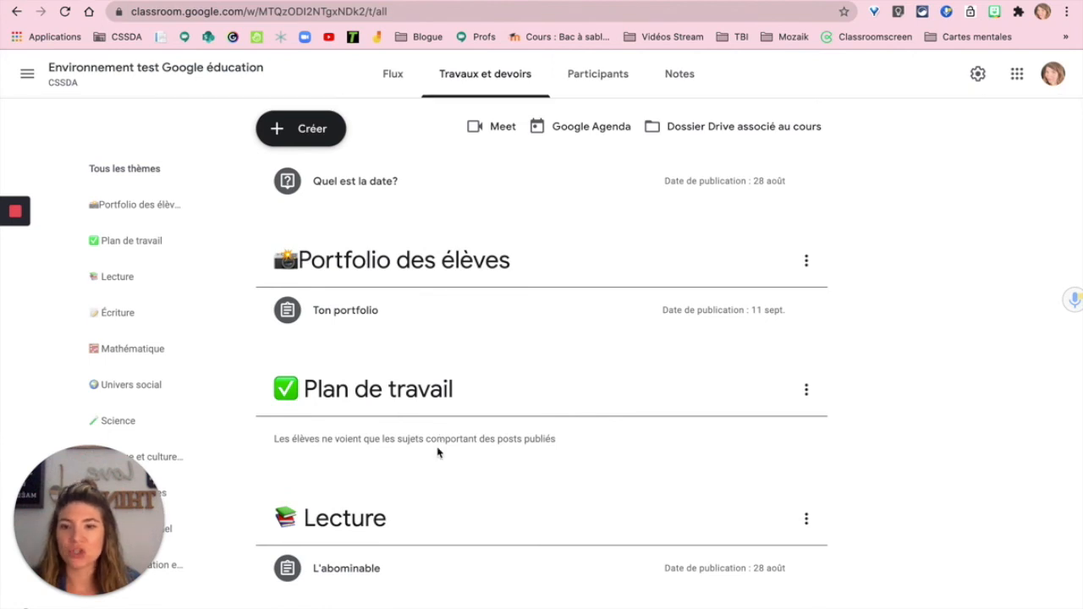
scroll(424, 491, down, 4)
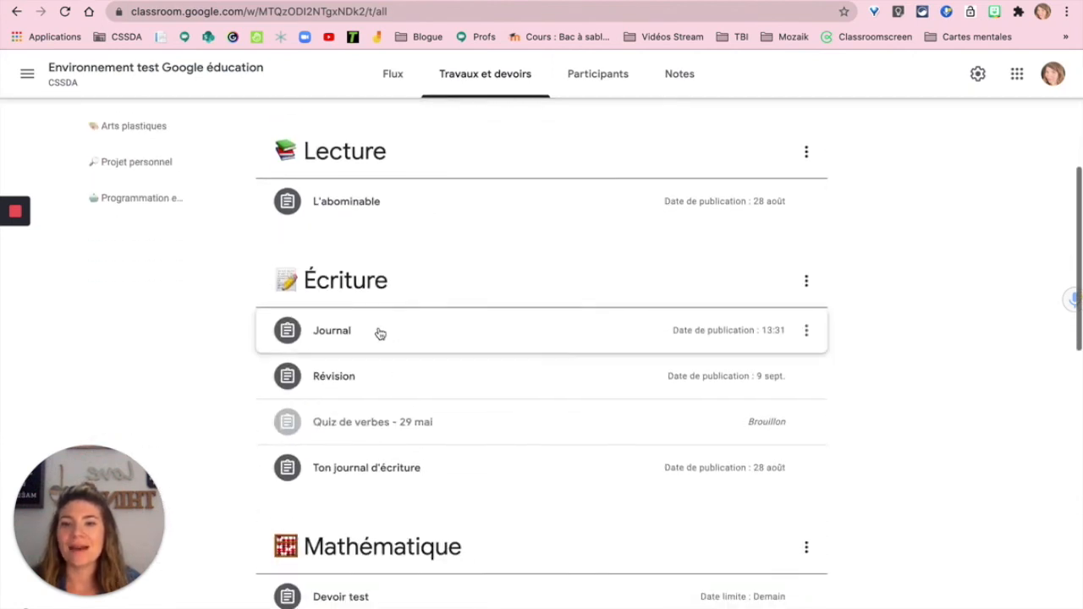
click(351, 344)
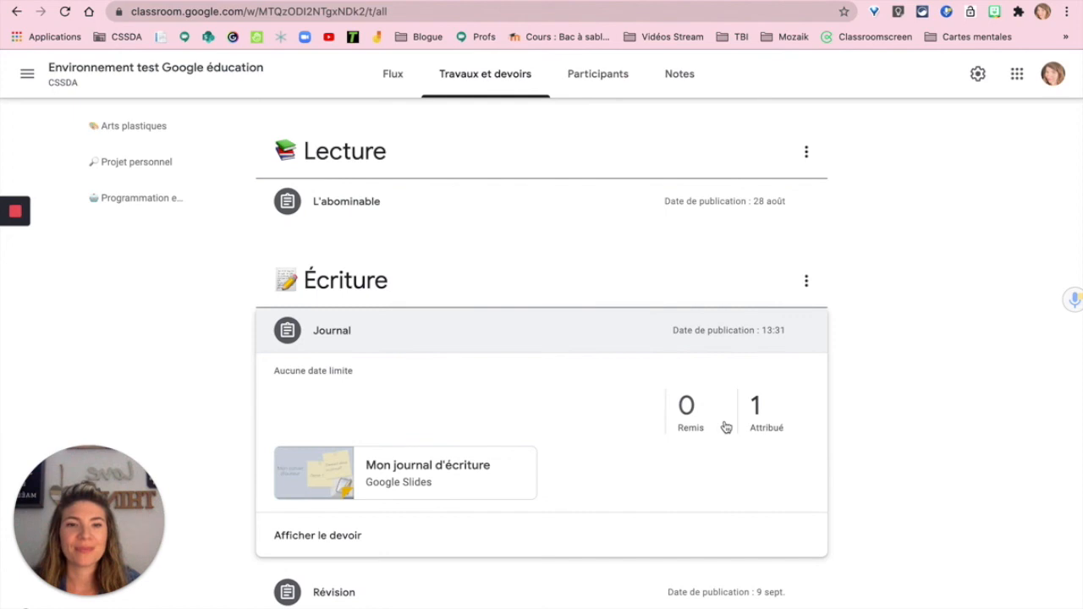
click(759, 417)
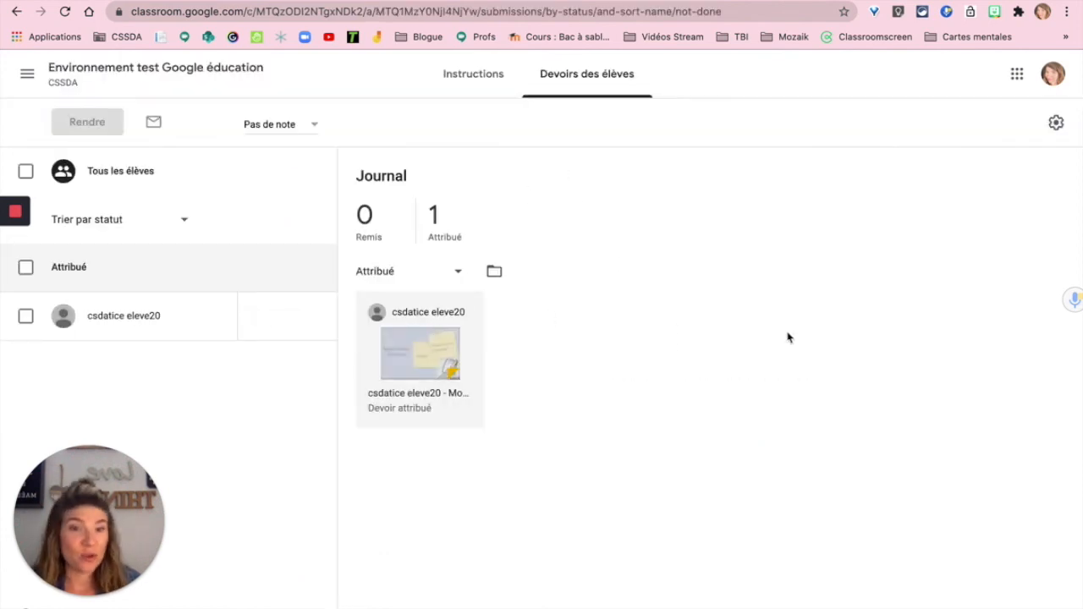
- Open the student's copy of Mon journal d'écriture to review it, then close it and return to the course's Flux page
click(415, 365)
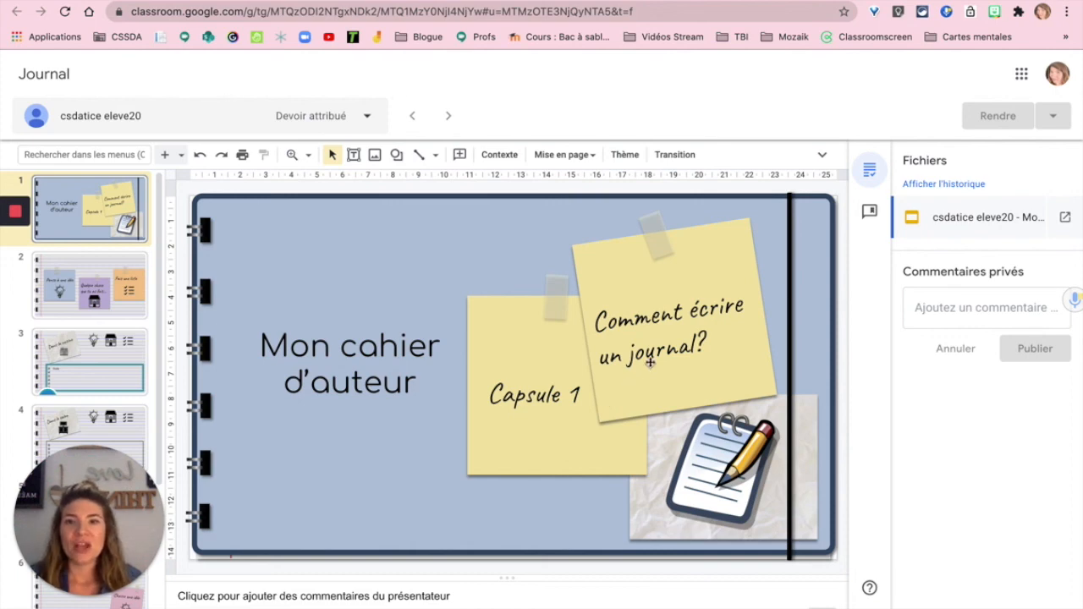
click(372, 2)
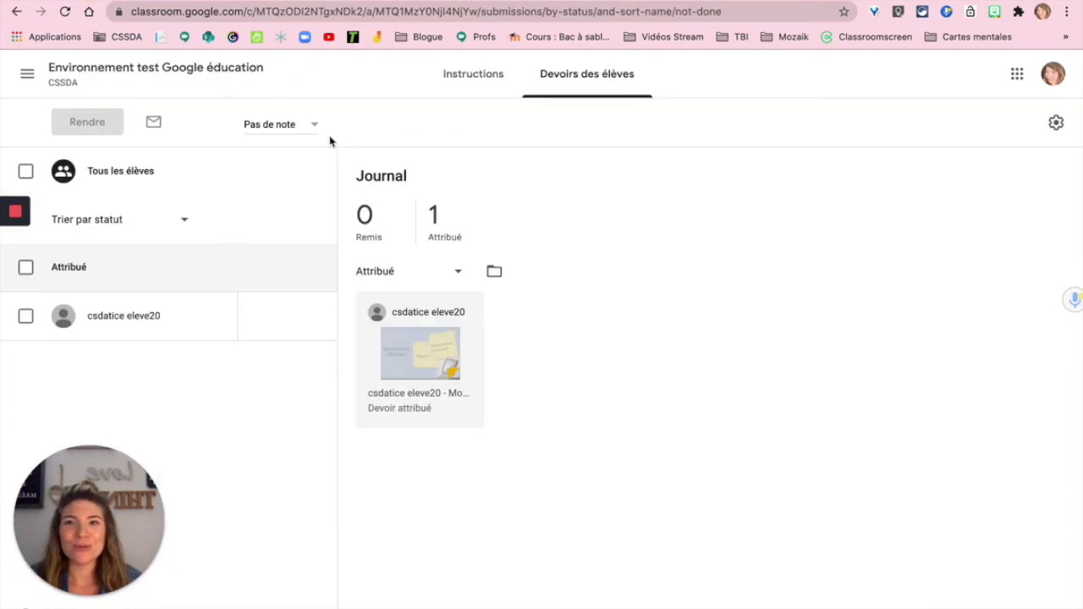
click(167, 70)
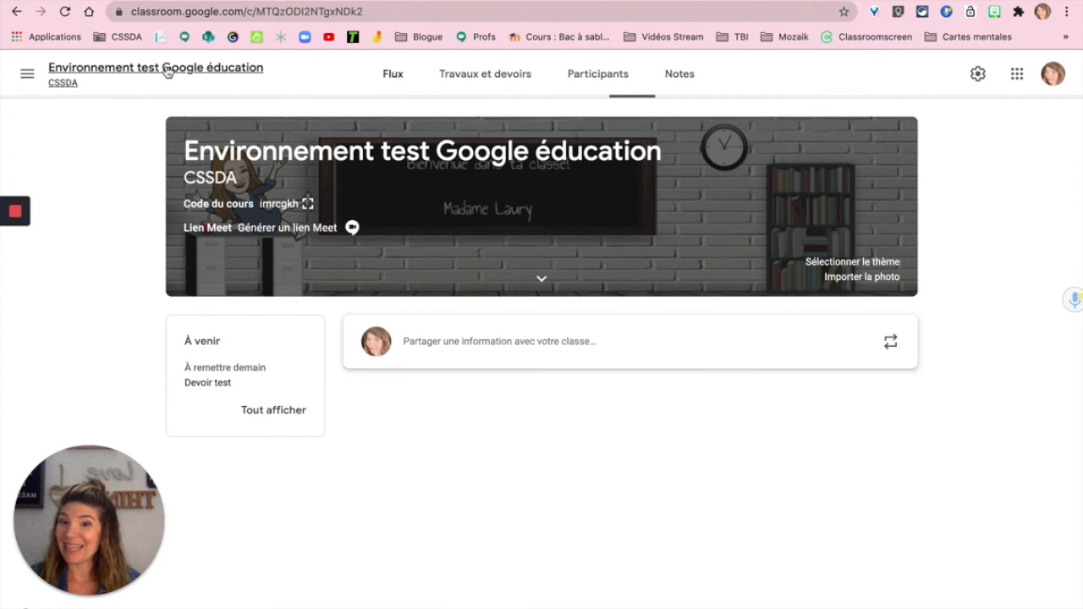